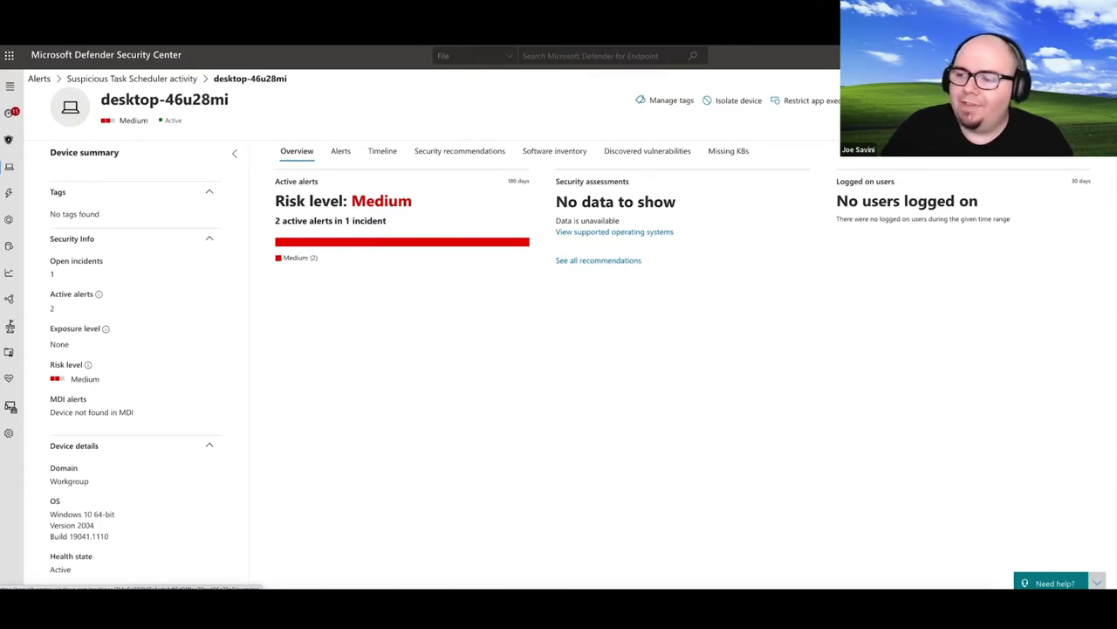
Expand the '...' overflow on desktop-46u28mi's action toolbar to show Consult a threat expert, Device value and Action center.
click(1099, 101)
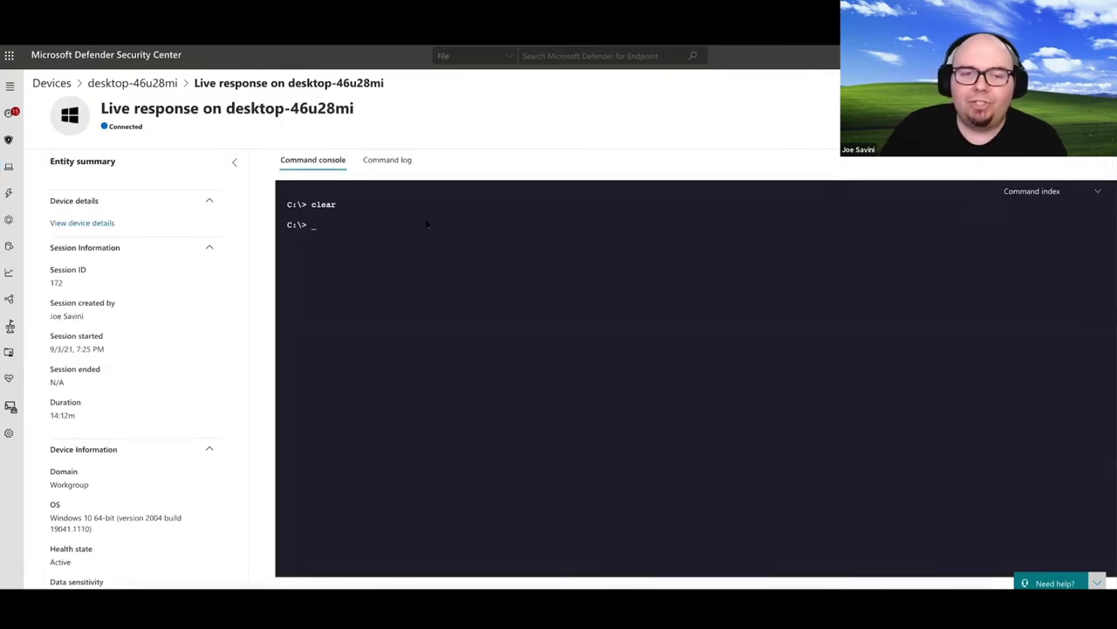
Run help in the live response console to list every available command.
text(help)
key(Return)
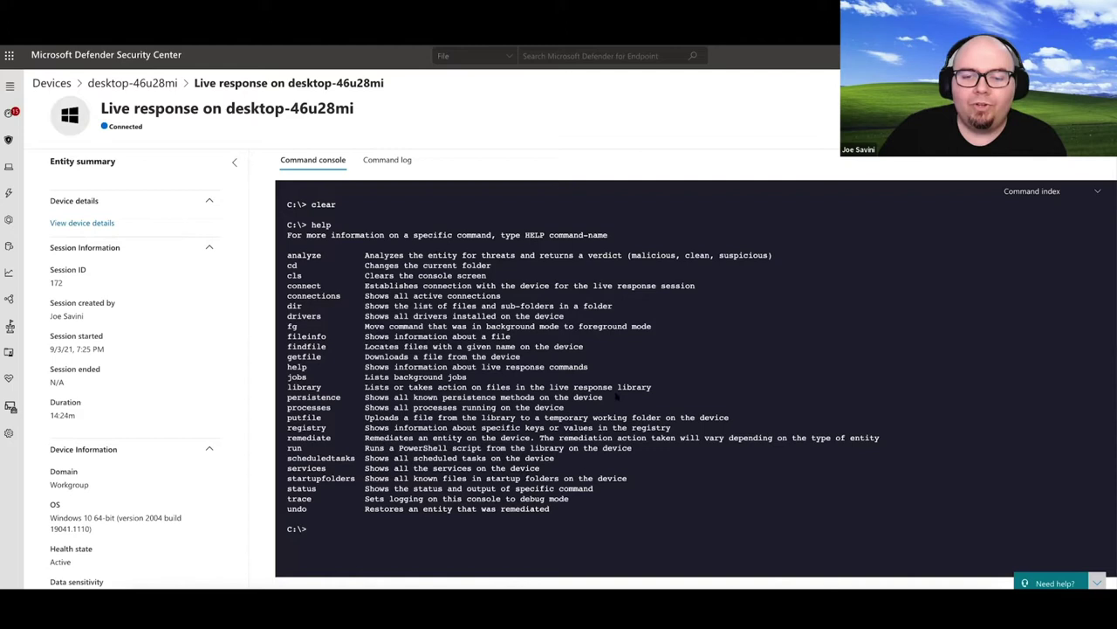
Run persistence and scroll through the JSON of registry autoruns and scheduled tasks.
text(persistence)
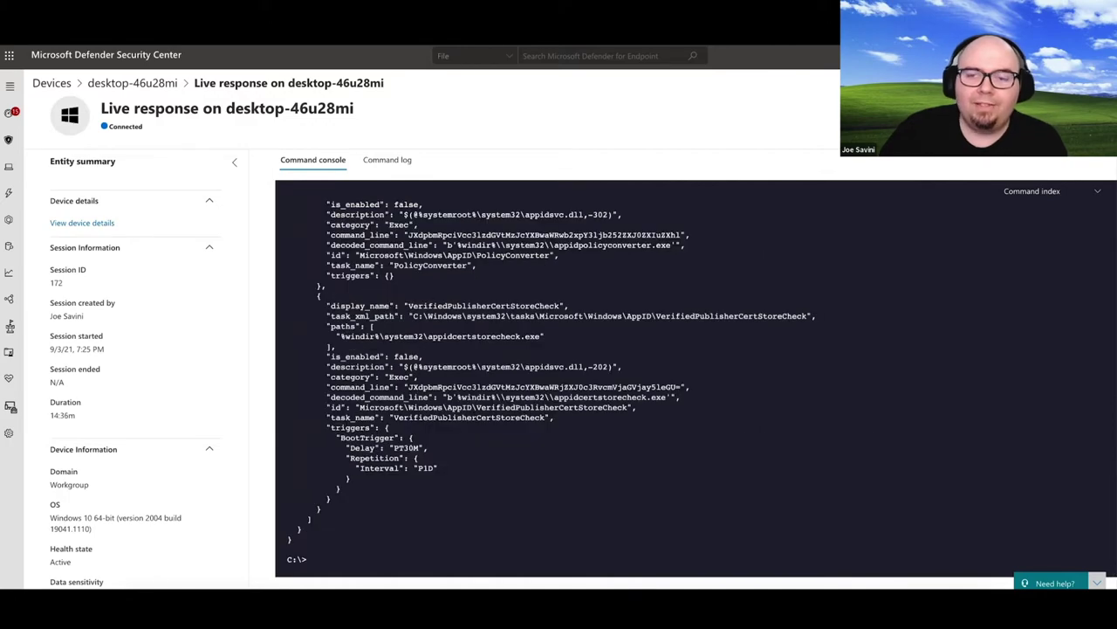
scroll(611, 375, up, 10)
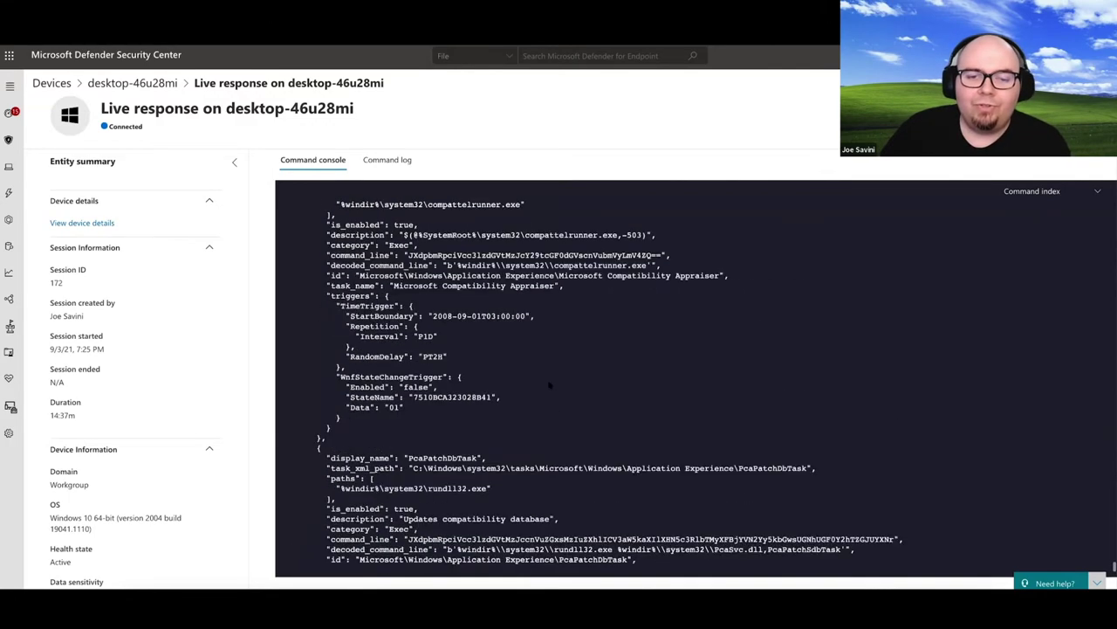
scroll(611, 376, up, 5)
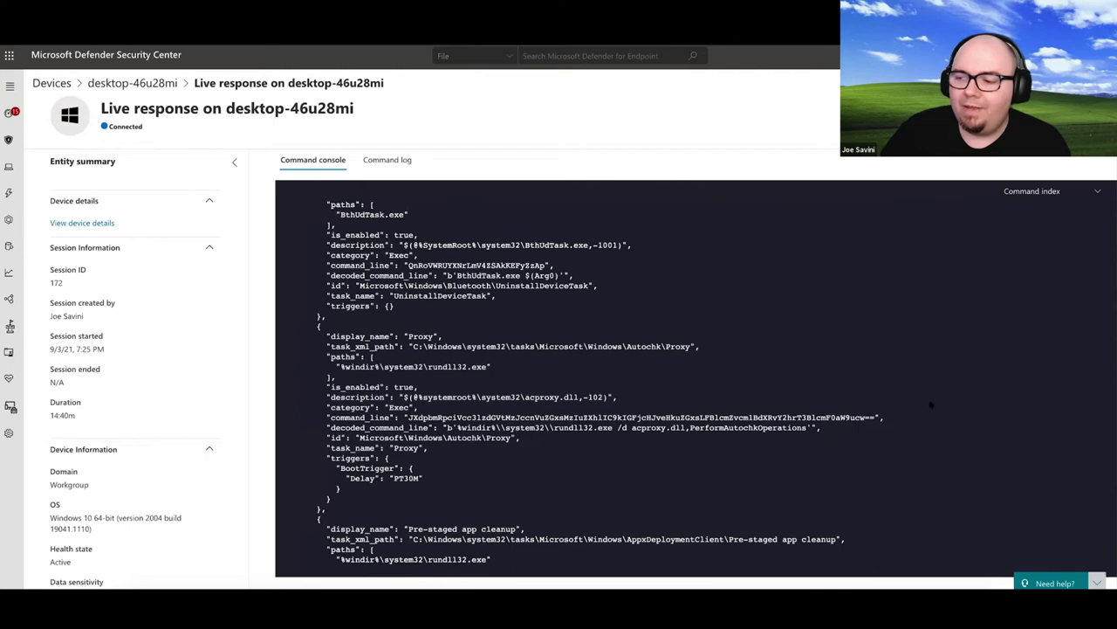
scroll(1099, 413, up, 5)
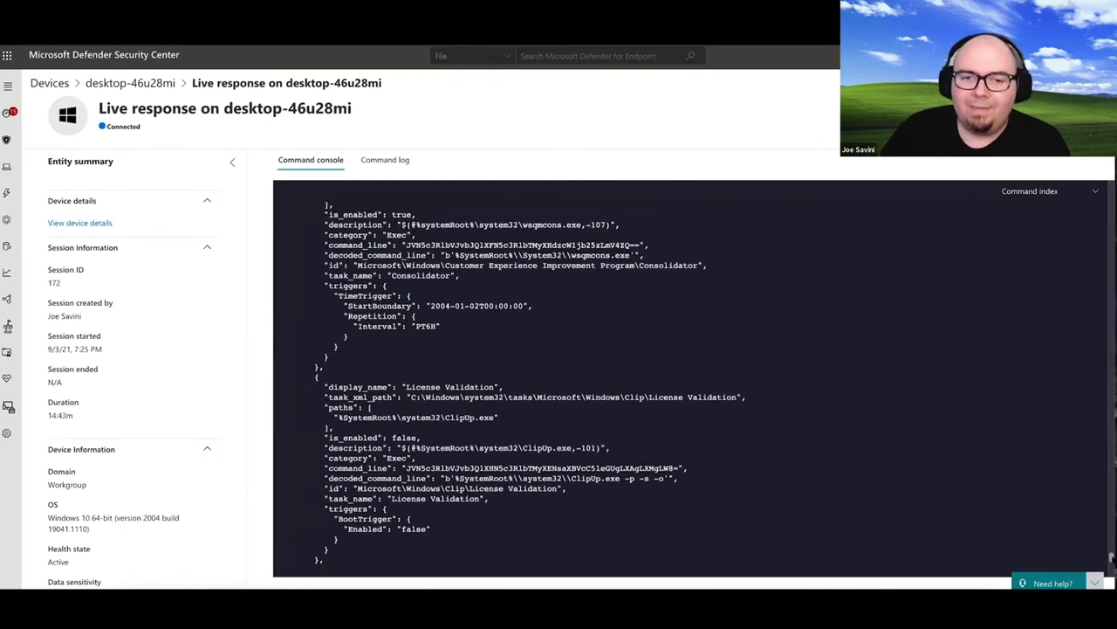
scroll(689, 375, up, 5)
scroll(690, 376, up, 10)
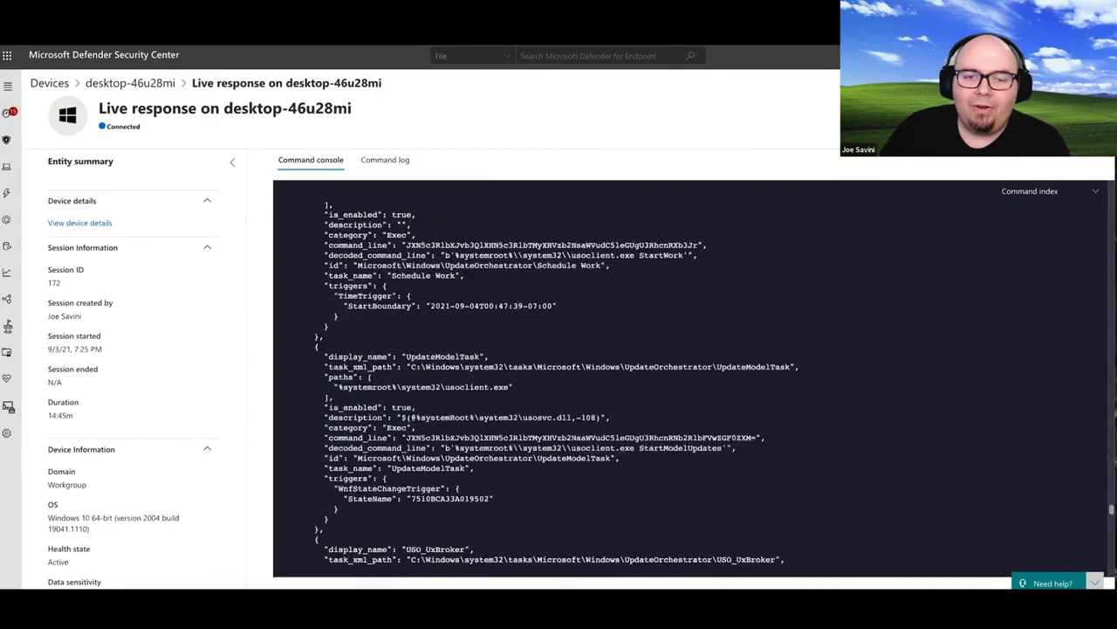
scroll(689, 375, up, 10)
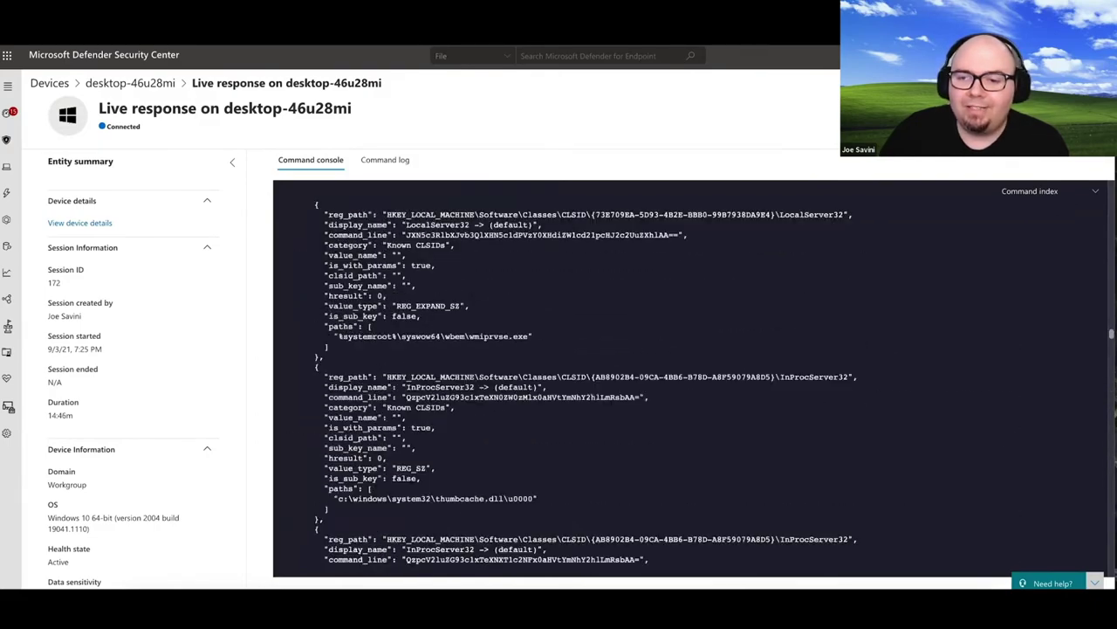
scroll(690, 375, up, 10)
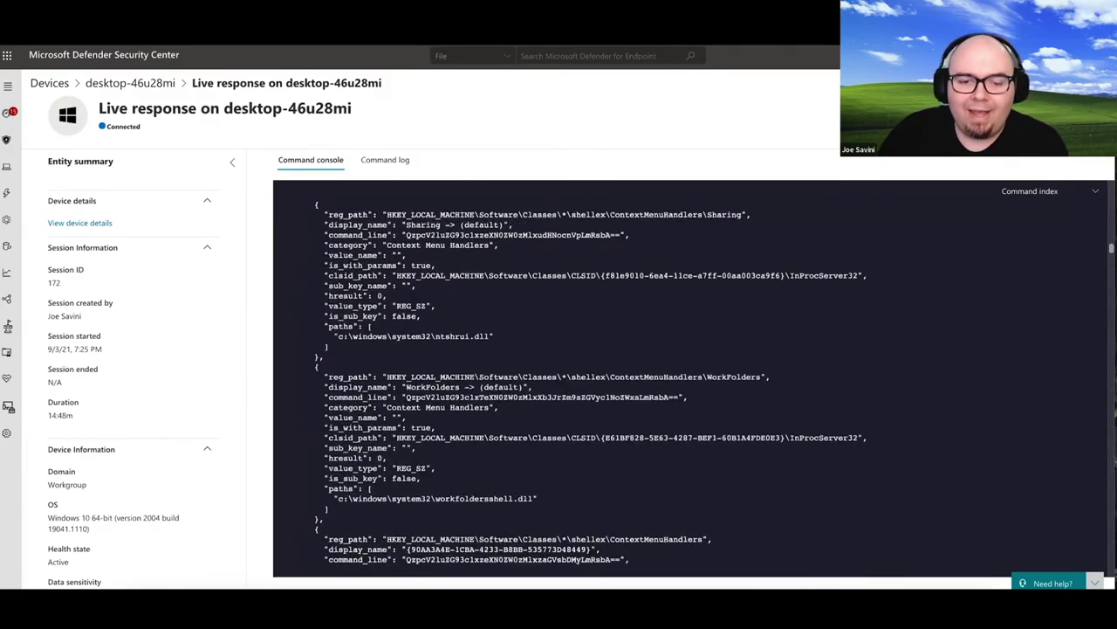
scroll(599, 352, up, 15)
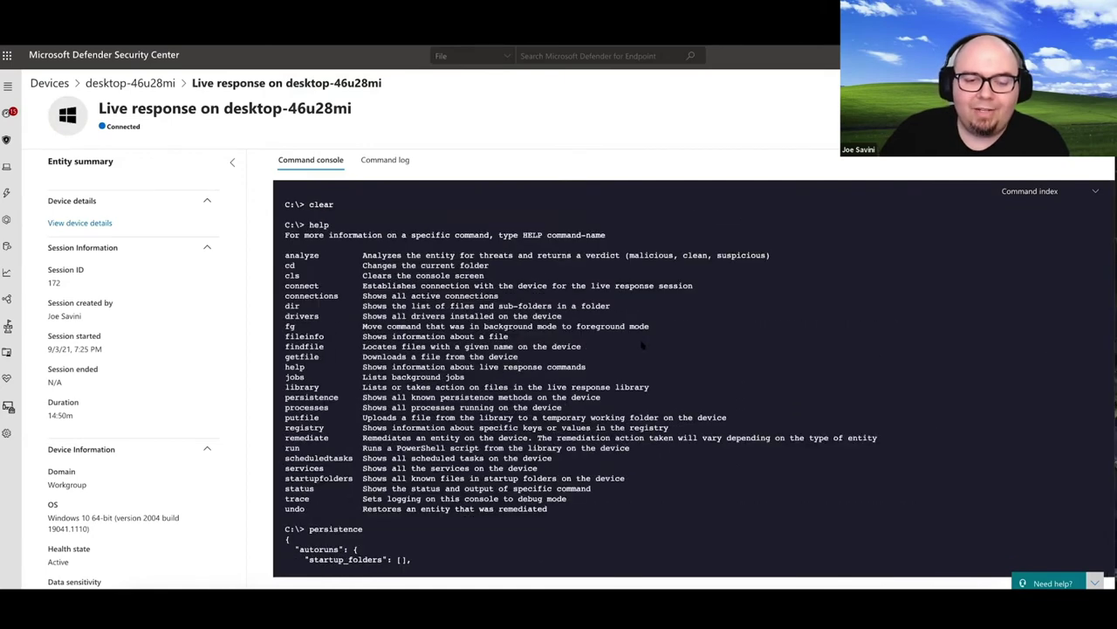
scroll(598, 353, down, 3)
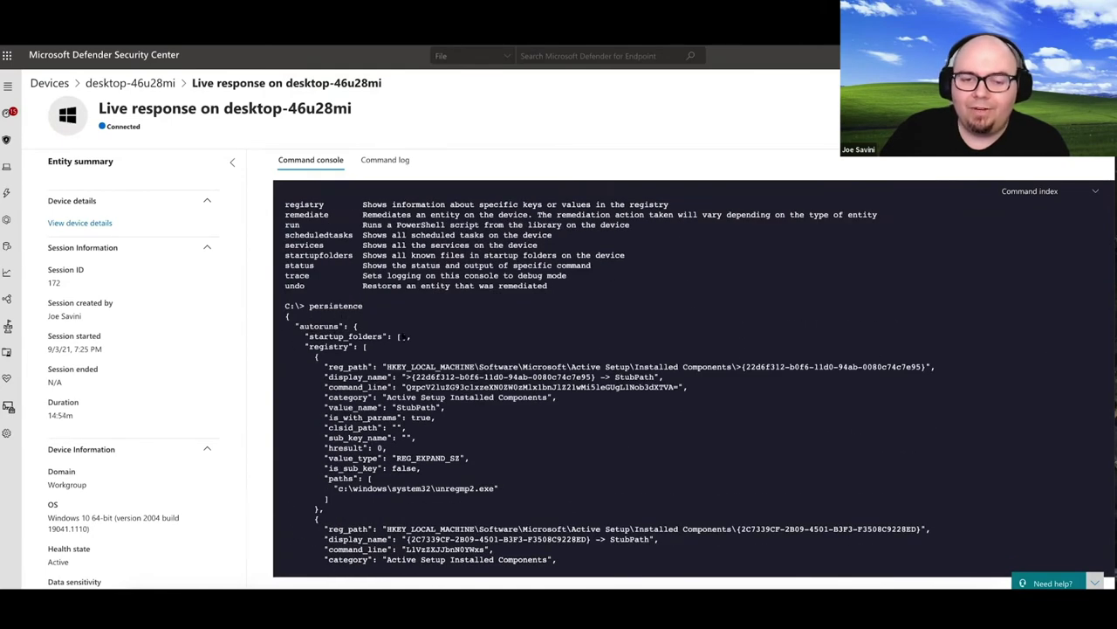
scroll(690, 375, down, 5)
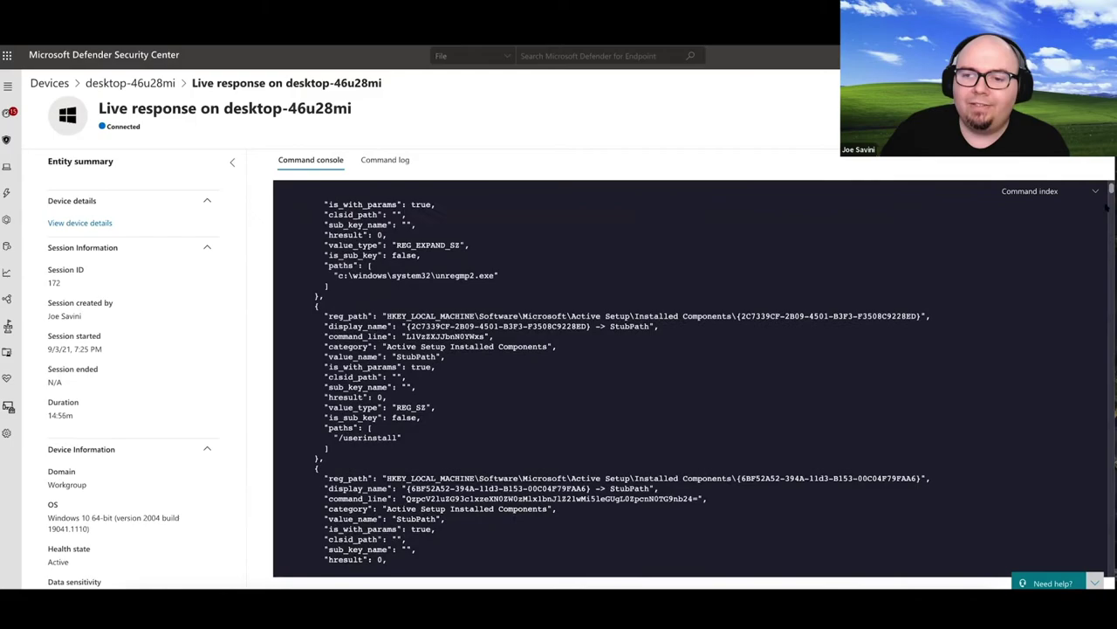
scroll(1105, 392, down, 10)
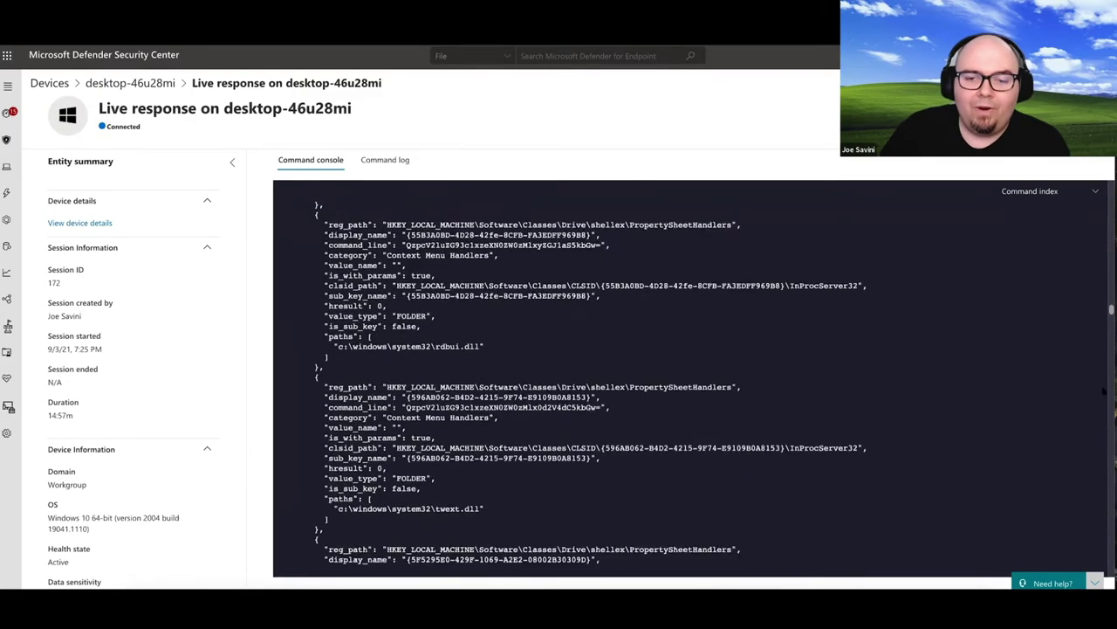
scroll(1104, 392, down, 10)
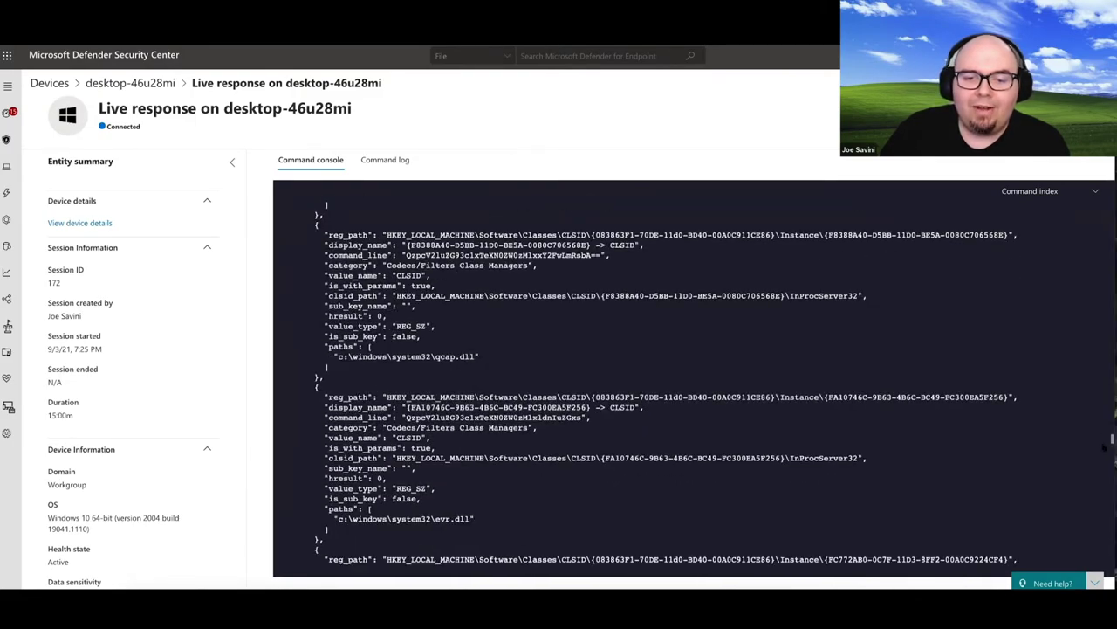
scroll(1104, 447, down, 10)
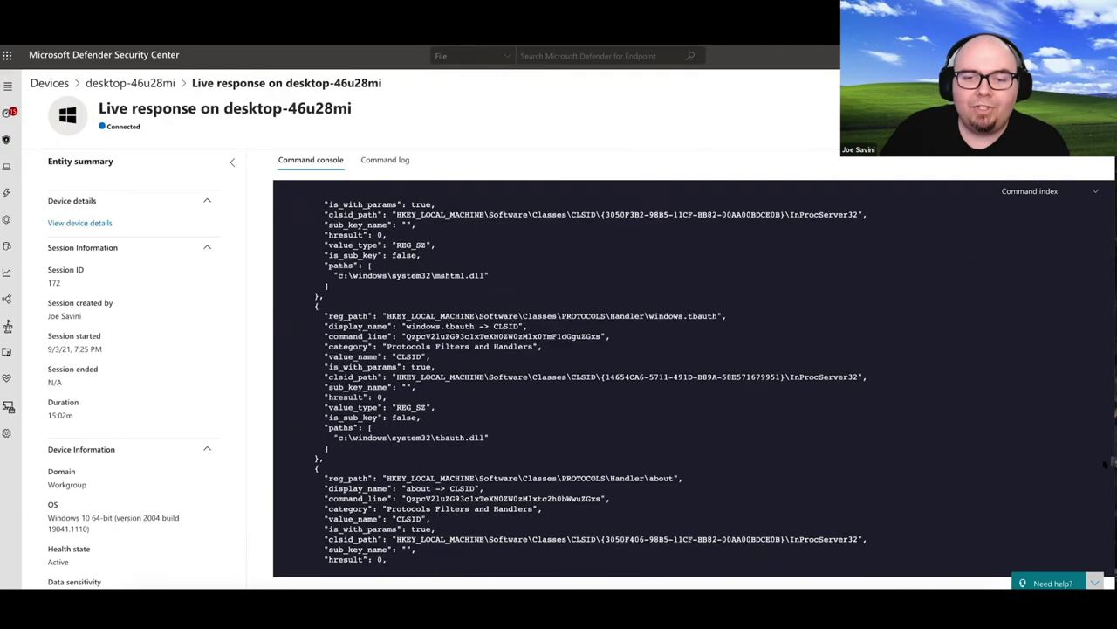
scroll(1105, 463, down, 10)
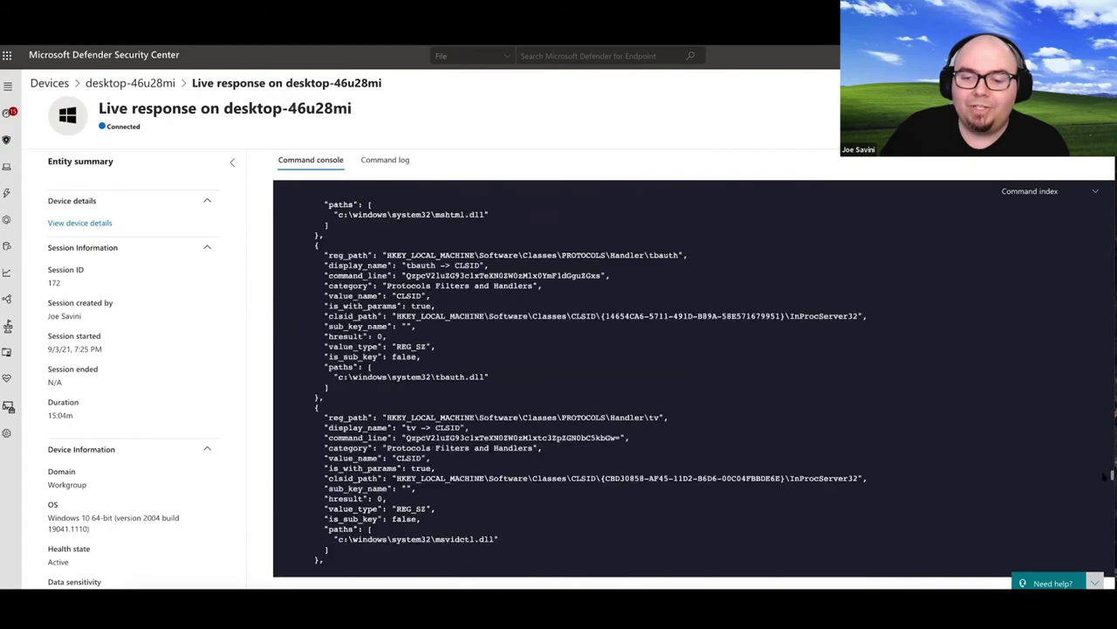
scroll(1110, 475, down, 15)
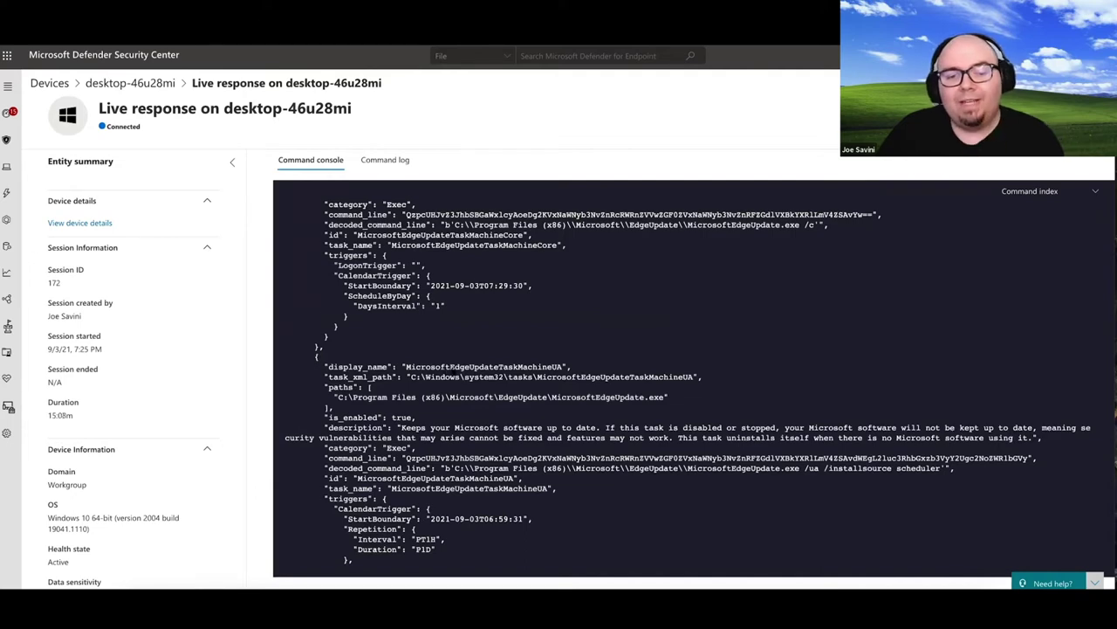
scroll(1110, 479, down, 8)
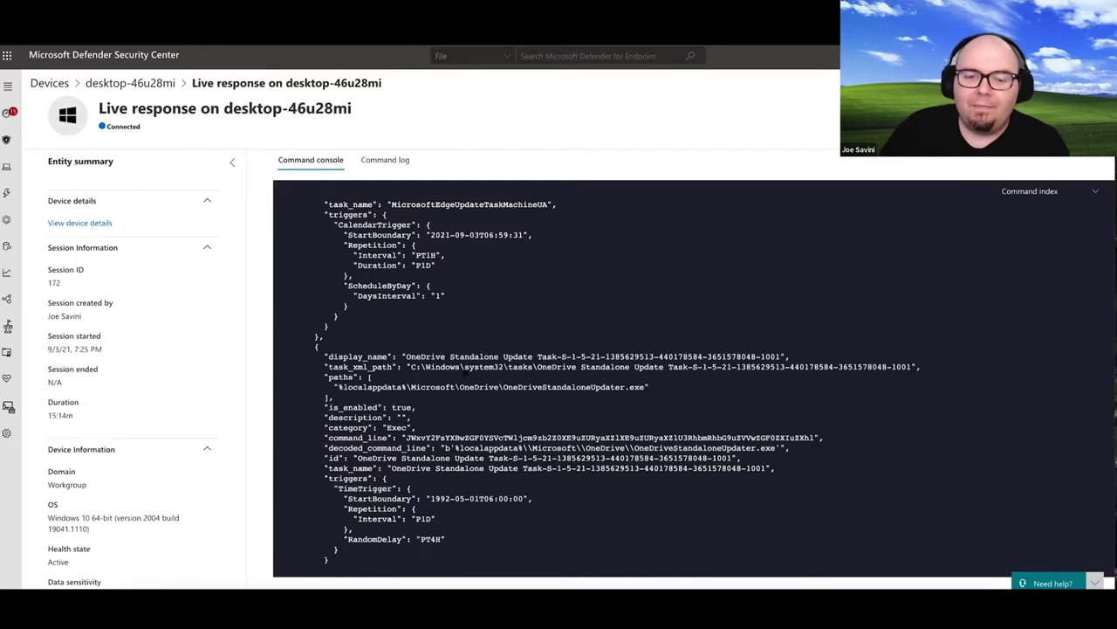
scroll(1111, 472, down, 10)
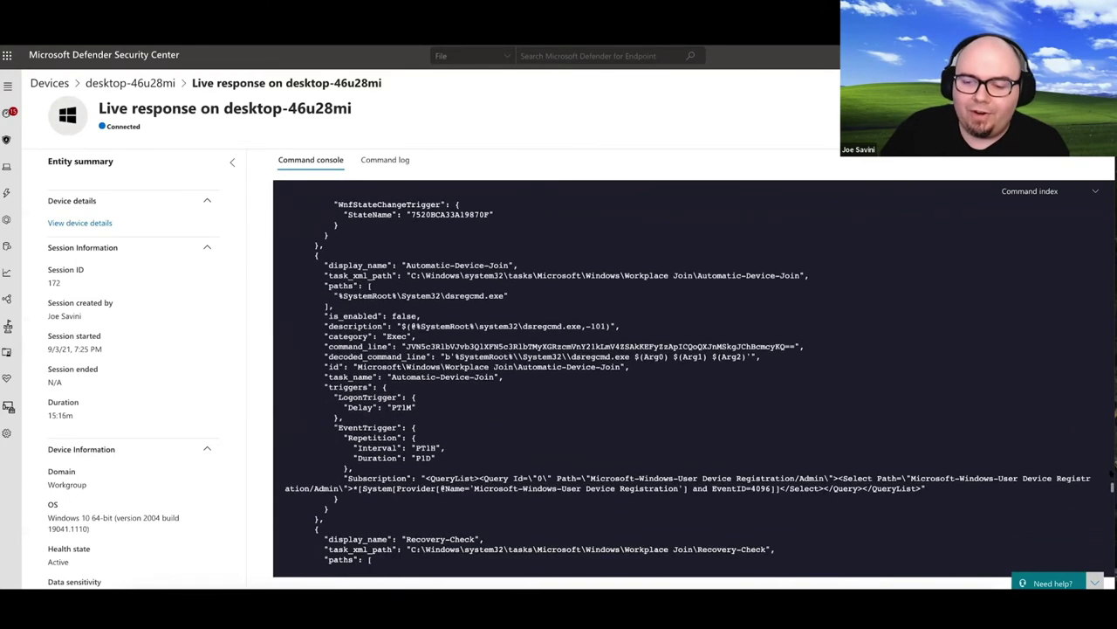
scroll(1112, 489, down, 10)
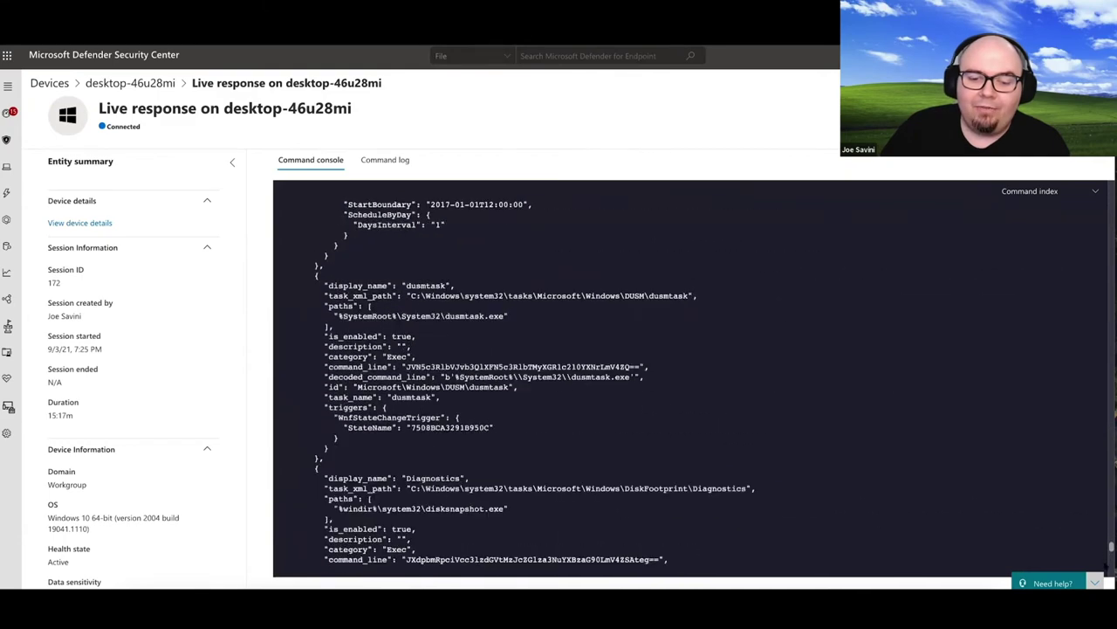
scroll(767, 441, down, 10)
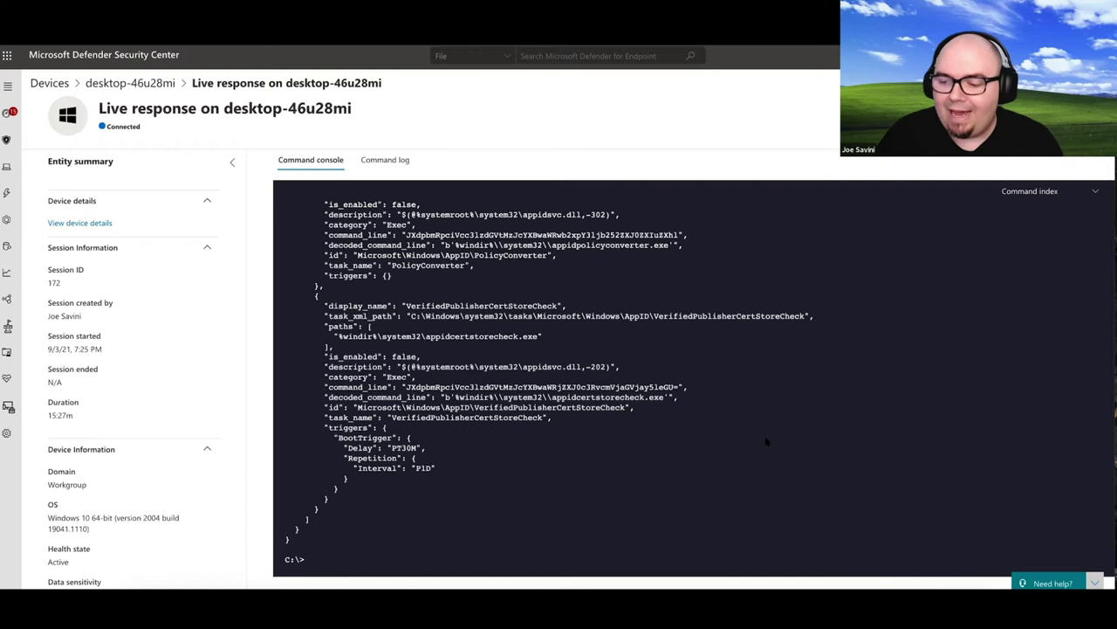
Move the console into C:\windows\temp with cd, list its files with dir, and select current_date.txt.
text(cd Windows\)
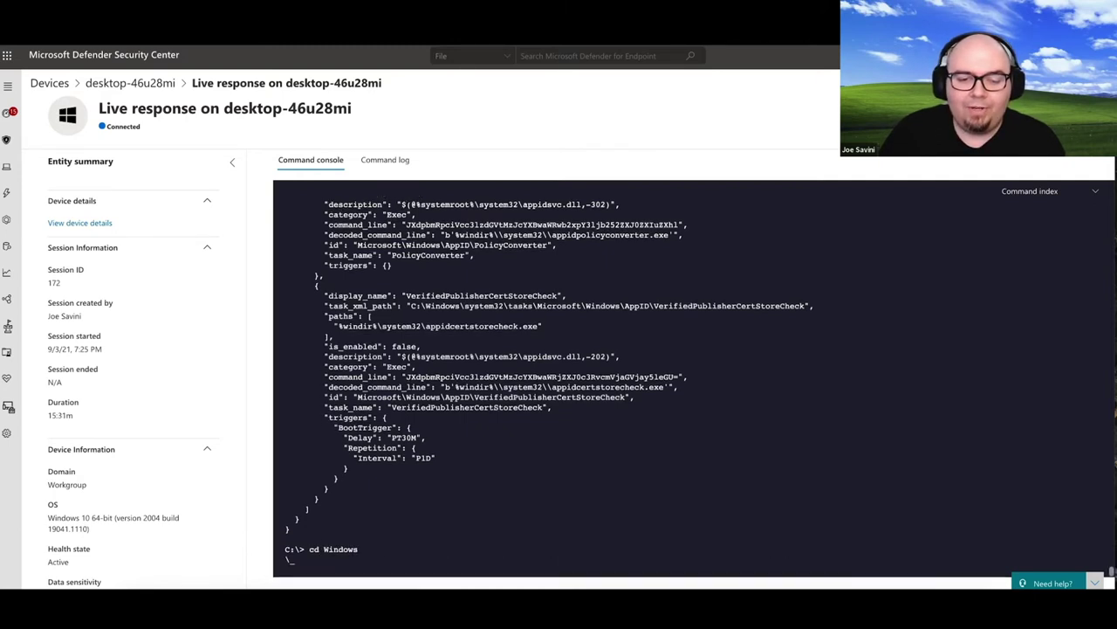
key(BackSpace)
text(/)
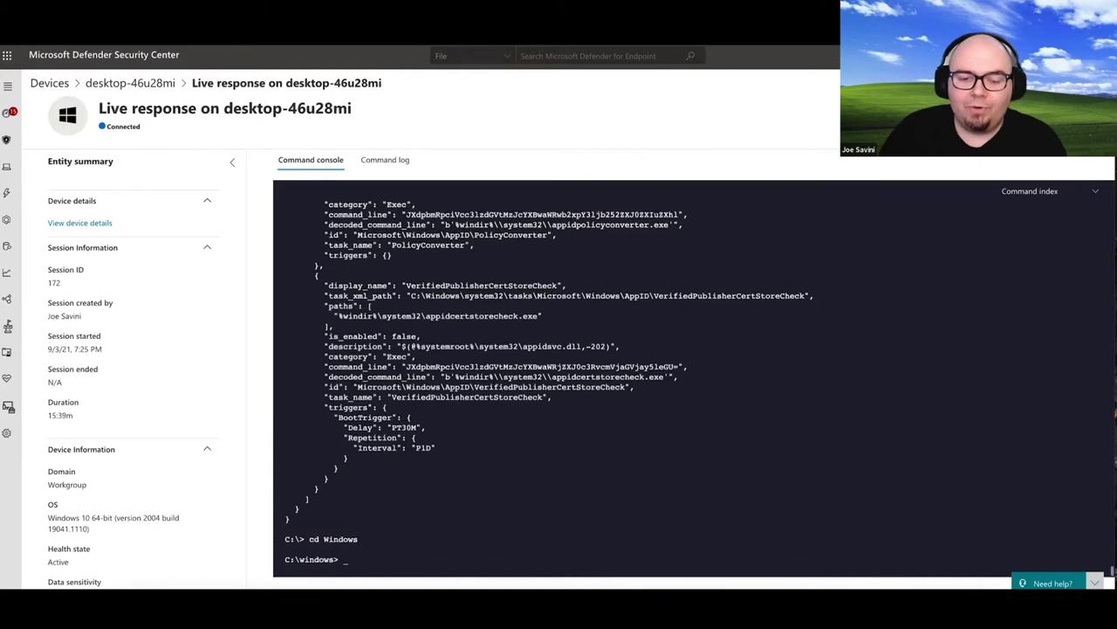
text(cd temp)
key(Return)
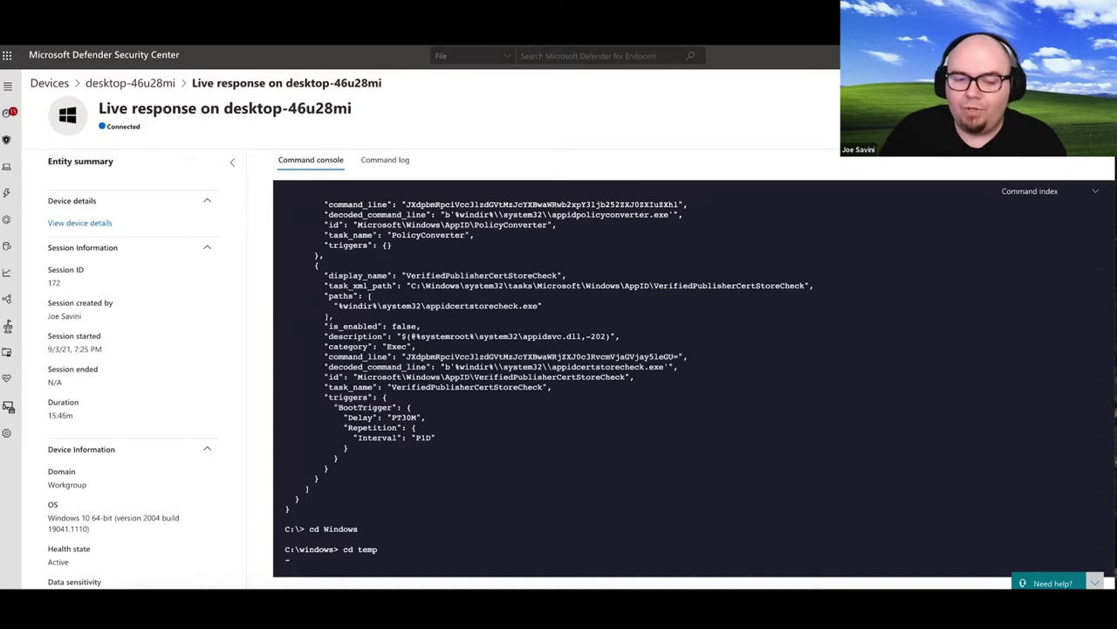
text(dir)
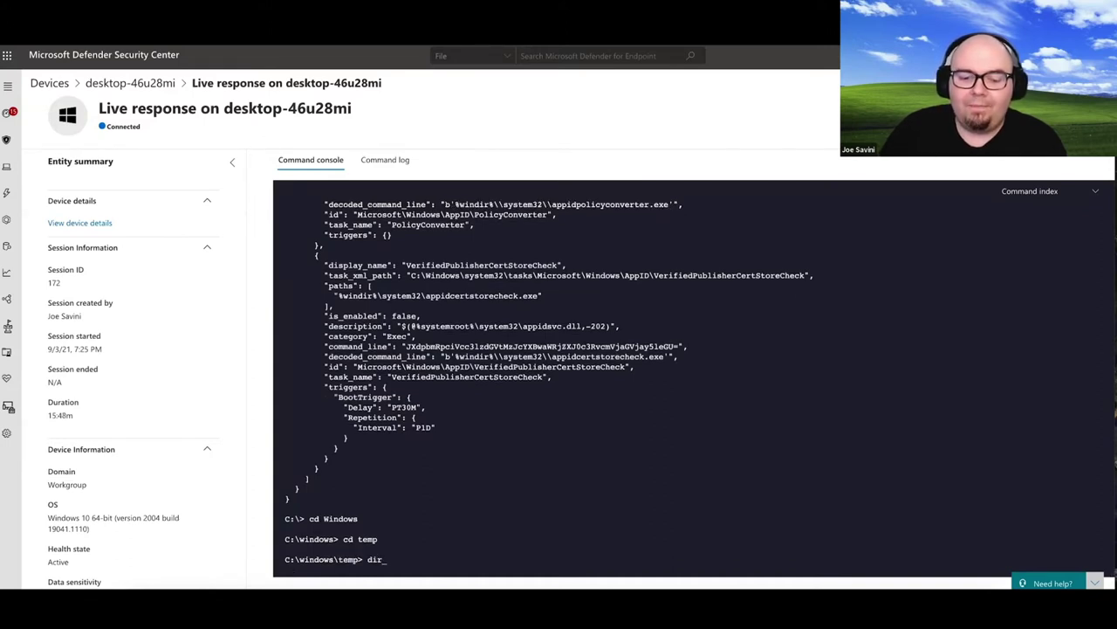
key(Return)
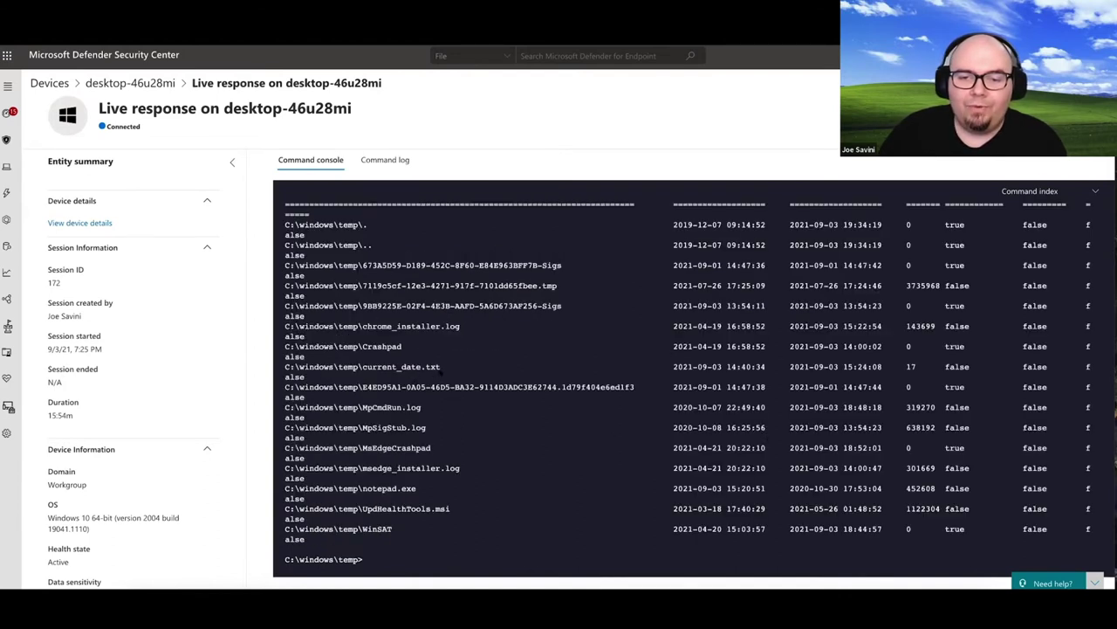
drag(441, 370, 358, 370)
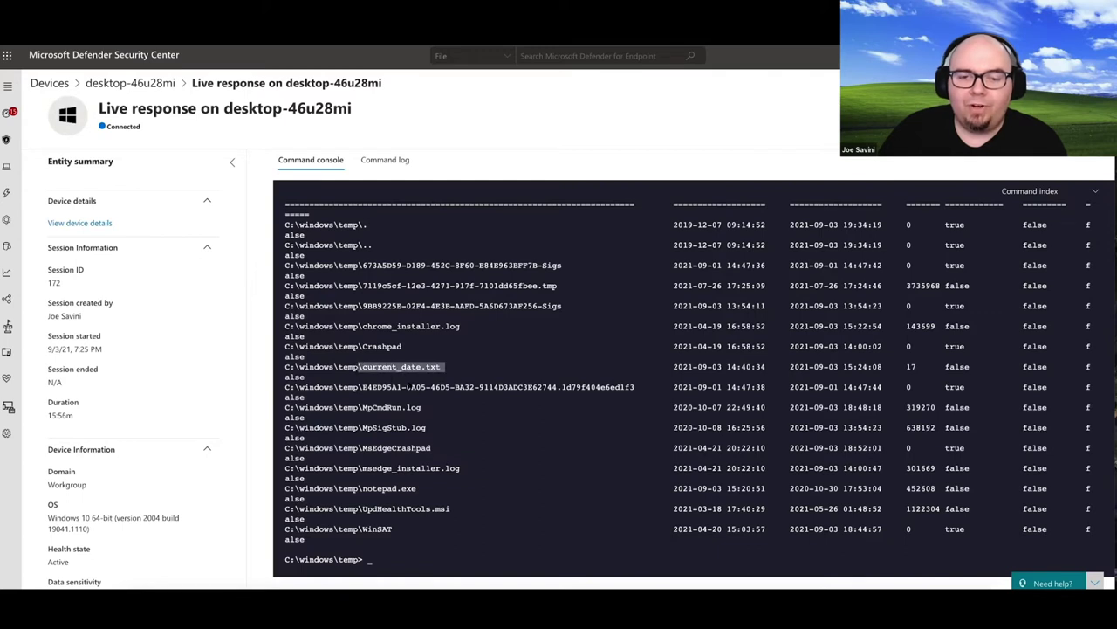
Download current_date.txt from C:\windows\temp with the get command.
click(455, 409)
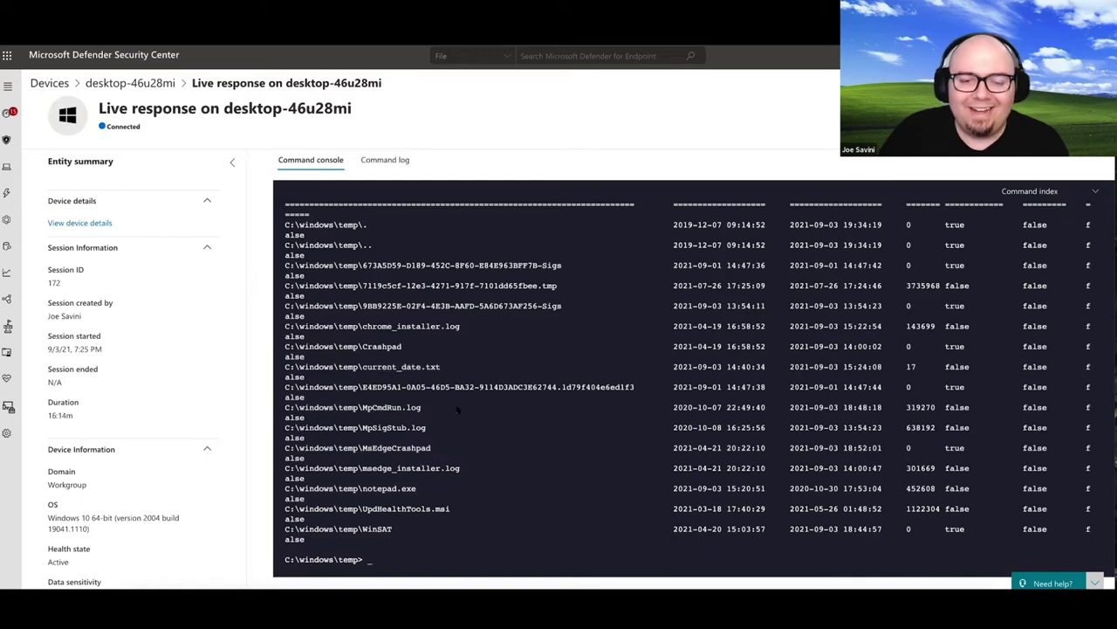
text(get )
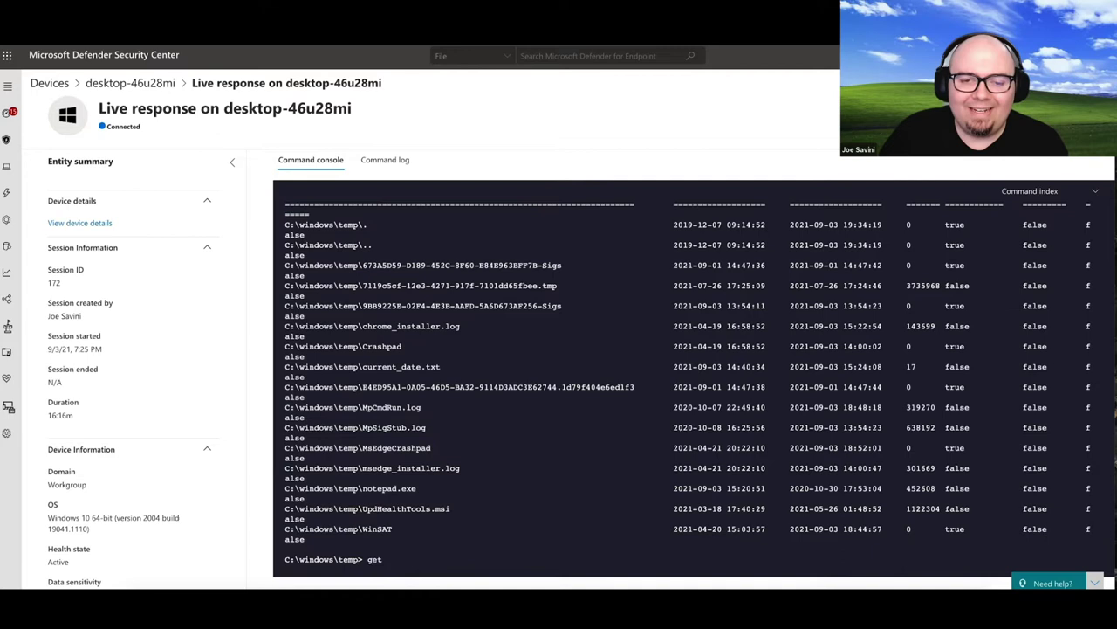
text(gc)
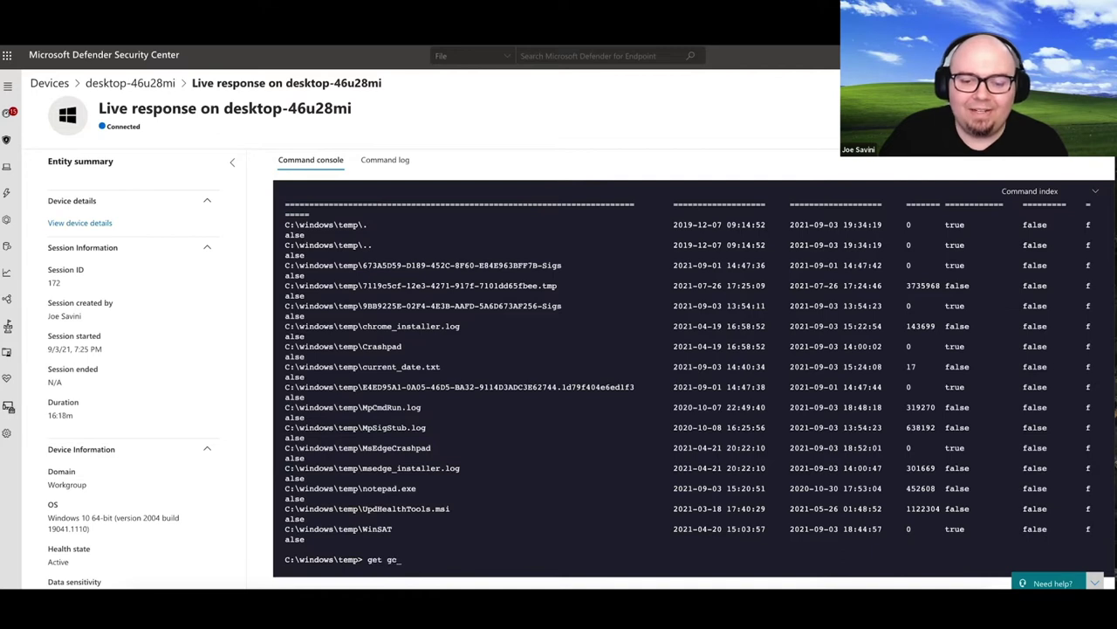
key(BackSpace)
key(BackSpace)
text(current_d)
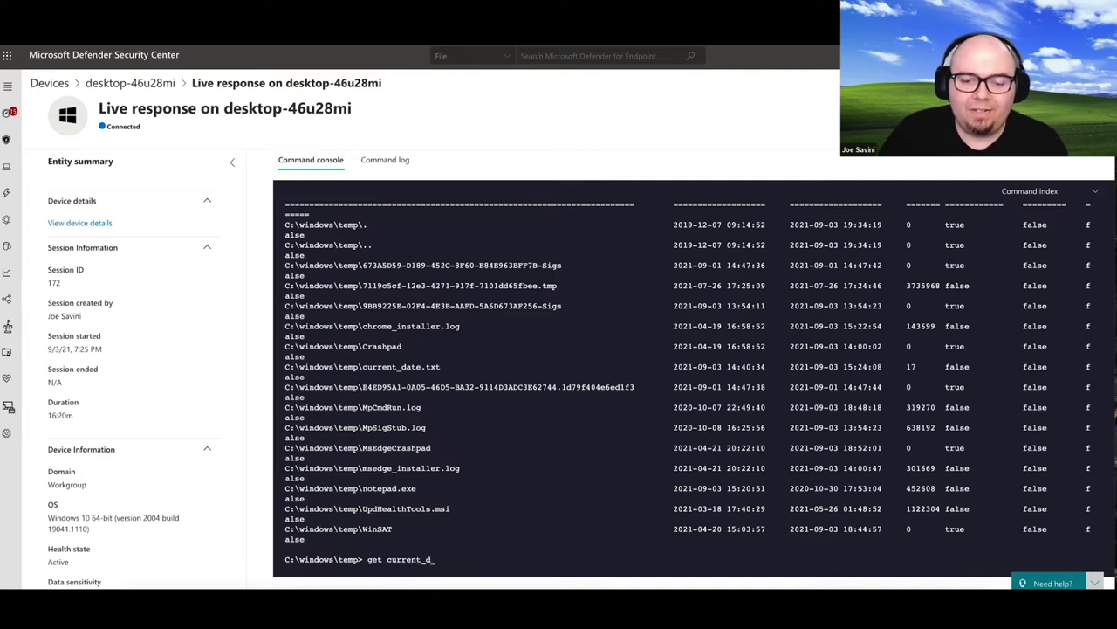
text(ate.txt)
key(Return)
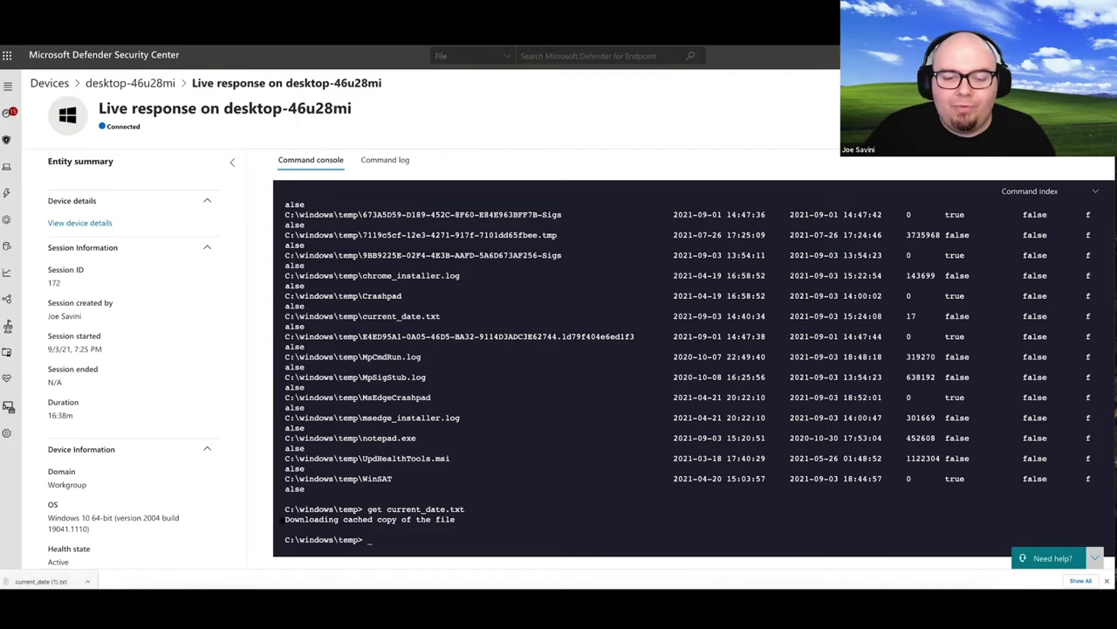
Re-list the console commands, then show fileinfo for current_date.txt: 17 bytes, text/plain, with hashes.
text(help)
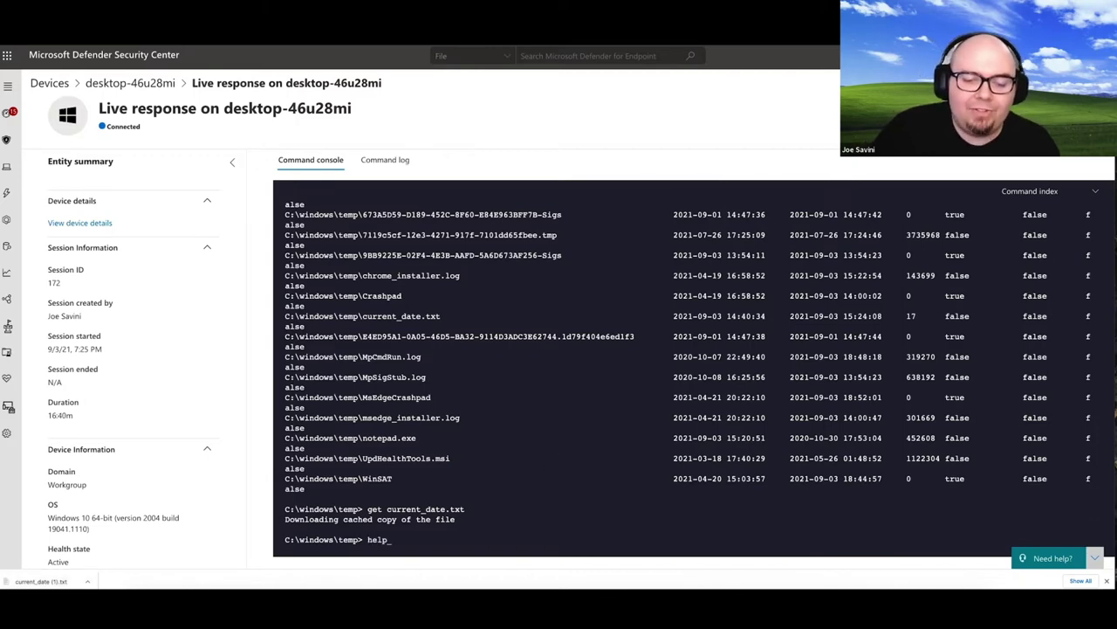
key(Return)
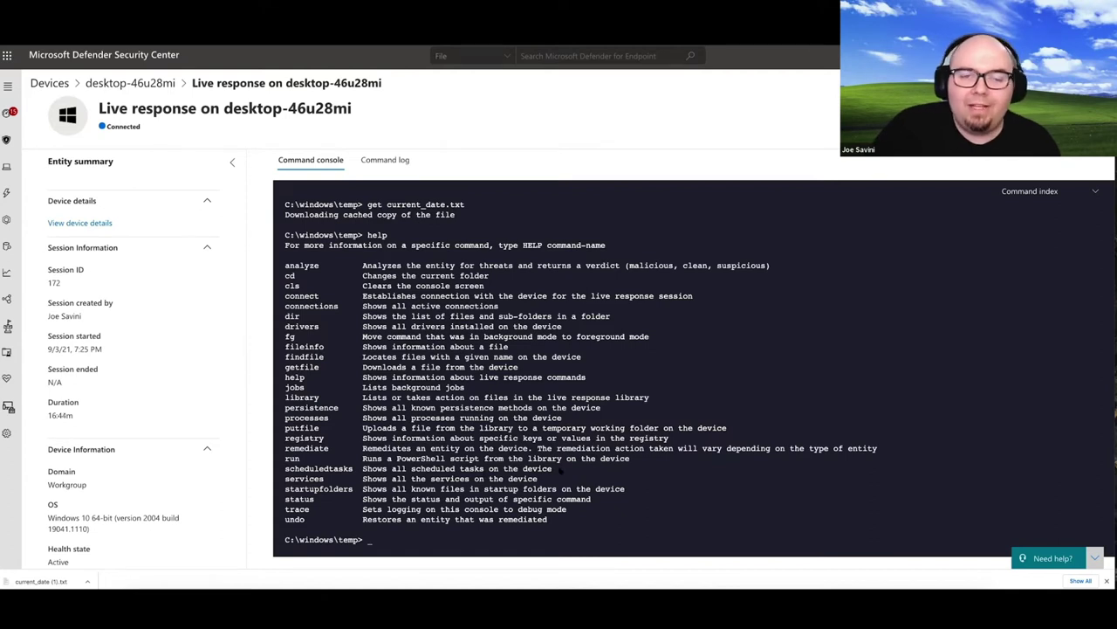
text(fileinfo)
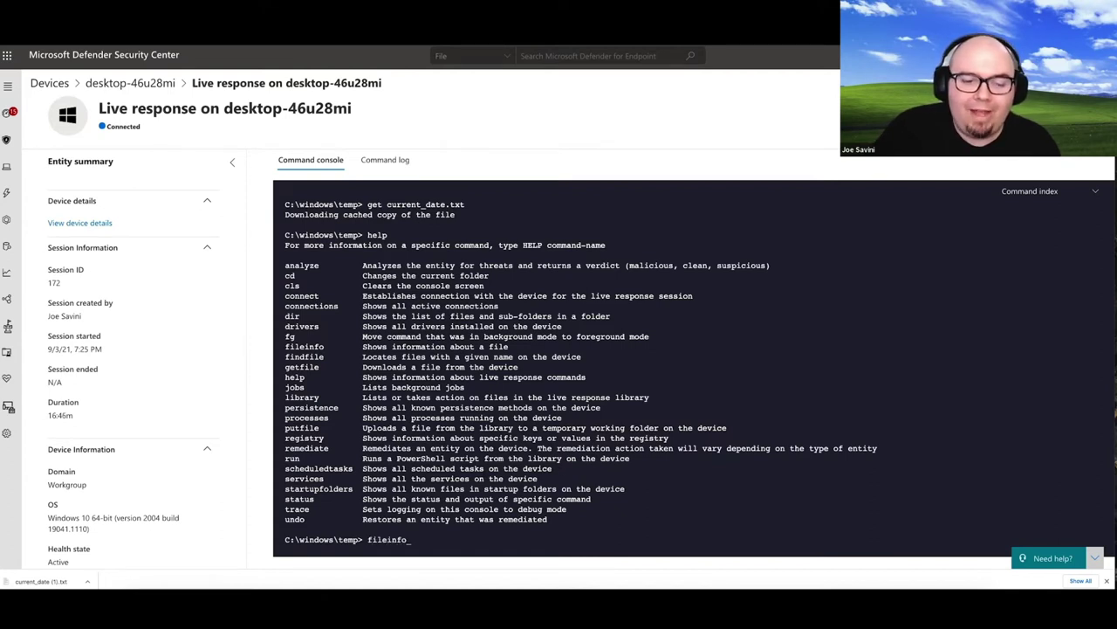
text( current_)
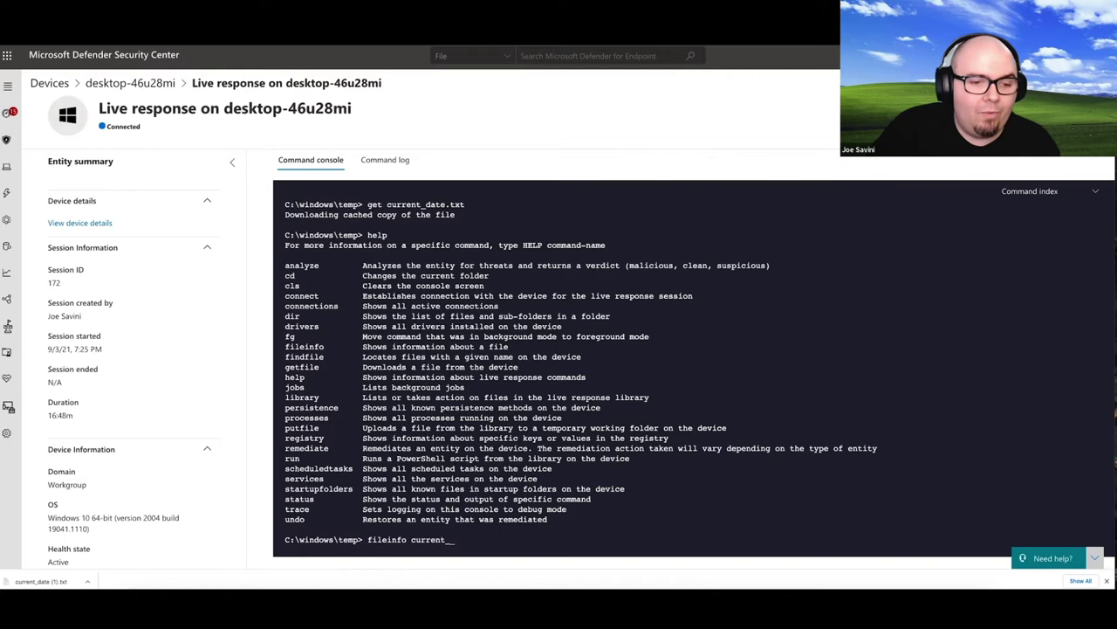
text(date.txt)
key(Return)
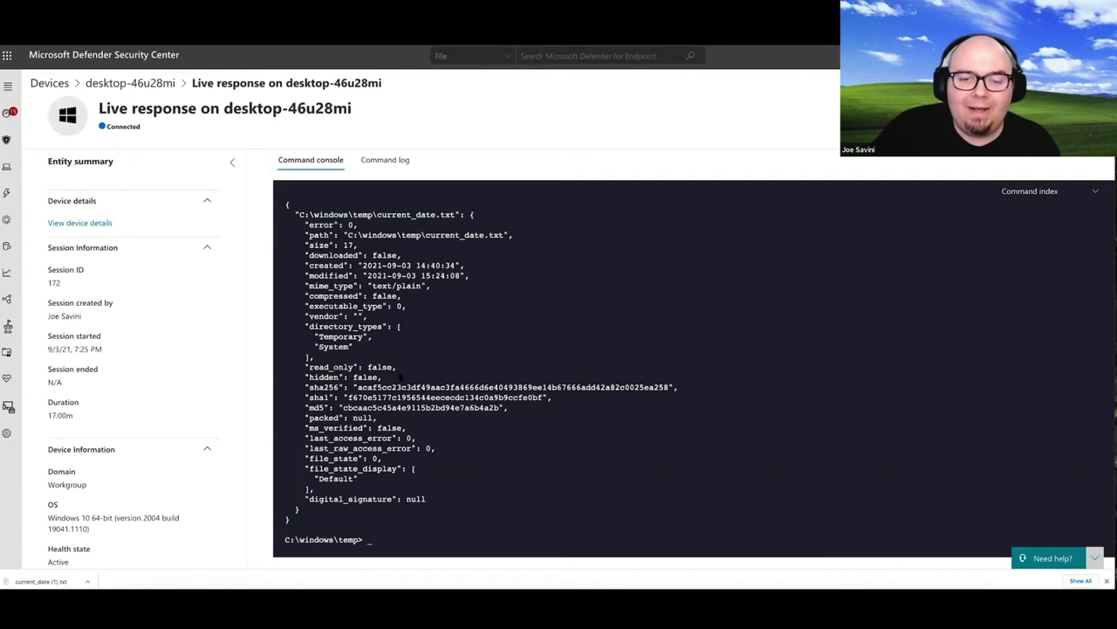
scroll(367, 371, up, 2)
scroll(402, 375, up, 8)
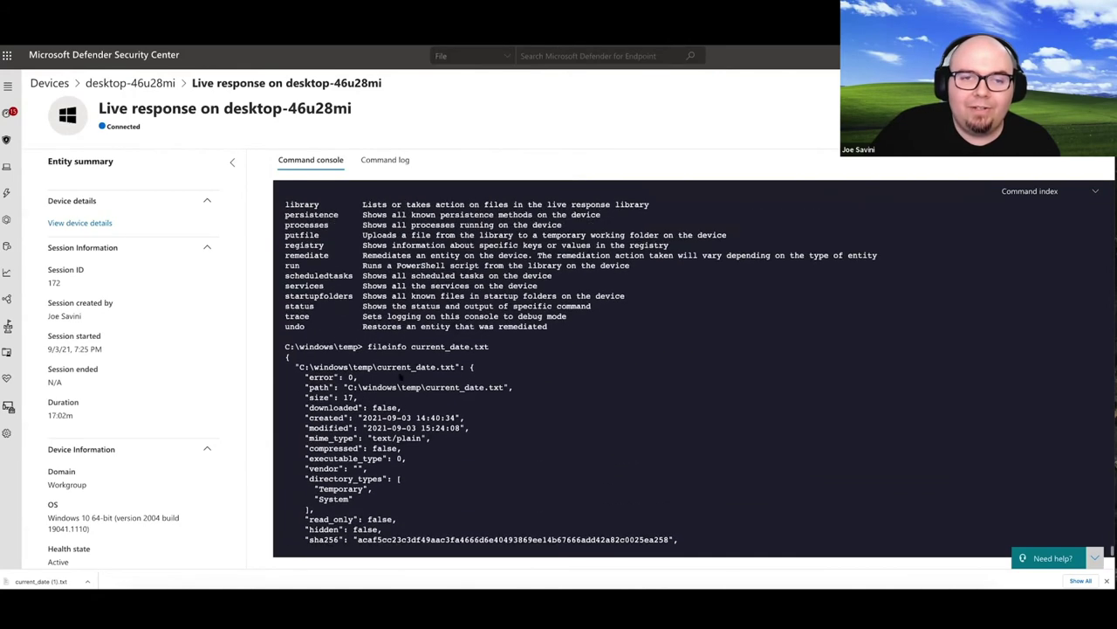
scroll(479, 372, up, 1)
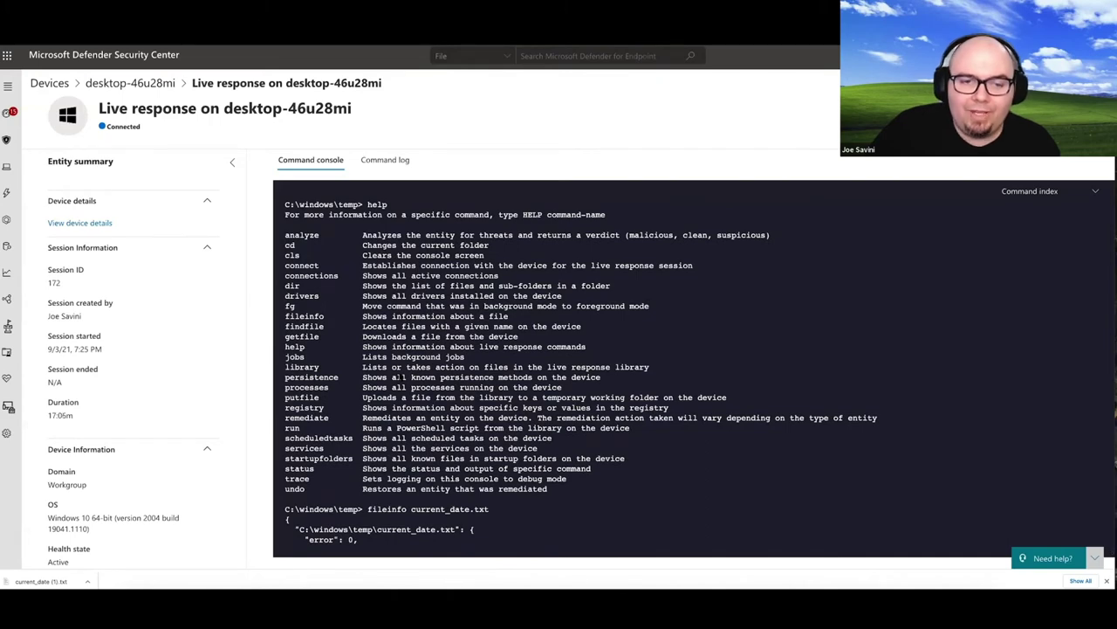
scroll(402, 378, down, 10)
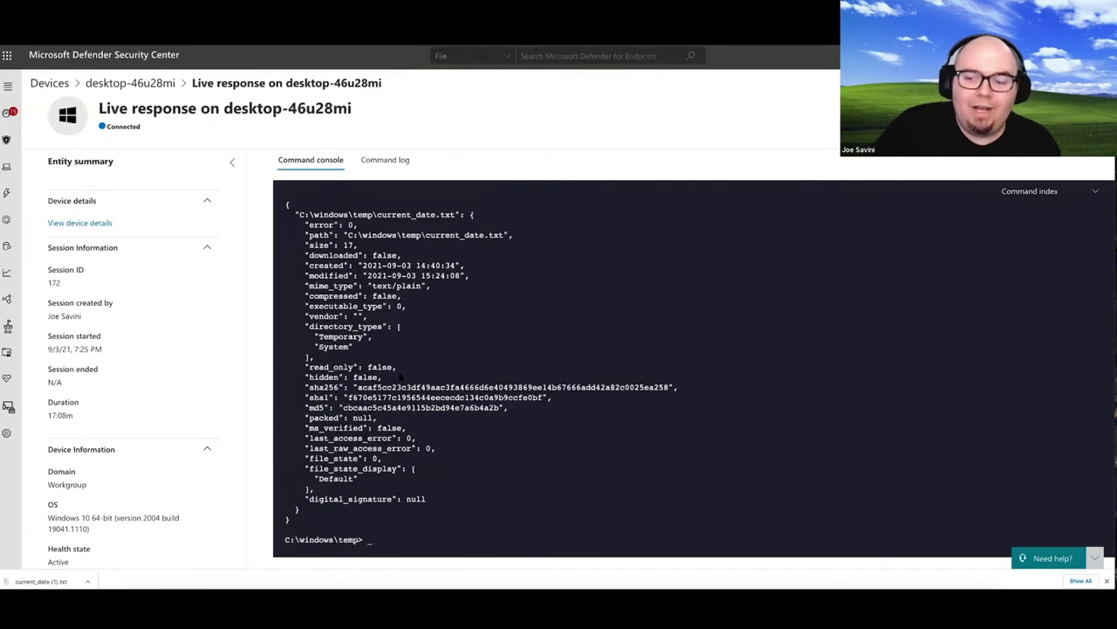
Run fileinfo notepad.exe to show 452608 bytes, vendor Microsoft Corporation, ms_verified true.
text(file)
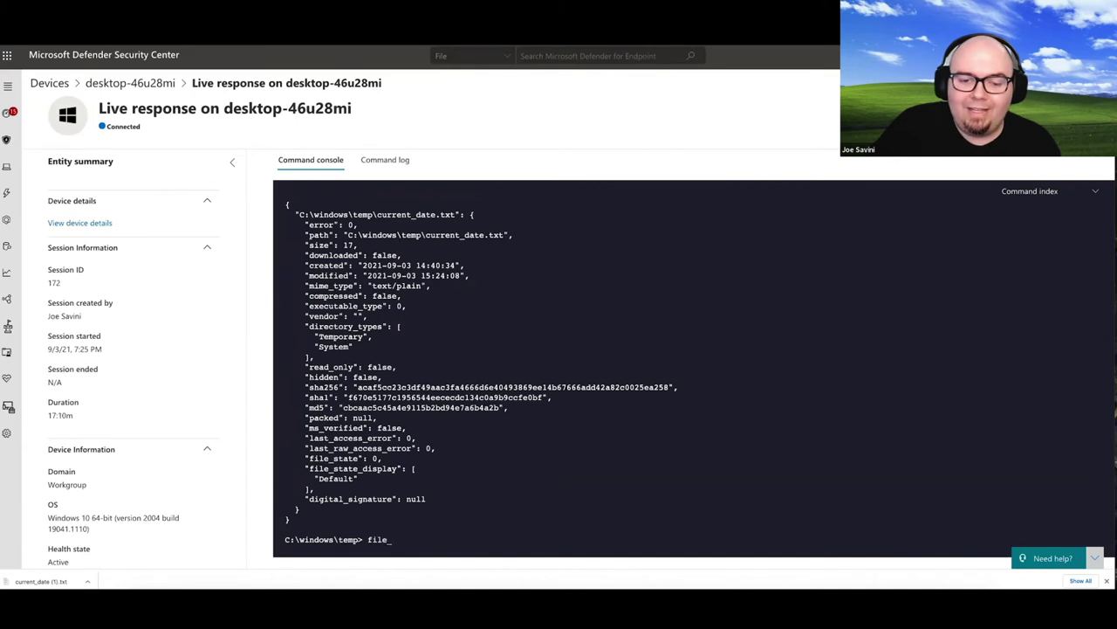
text(info notepad.exe)
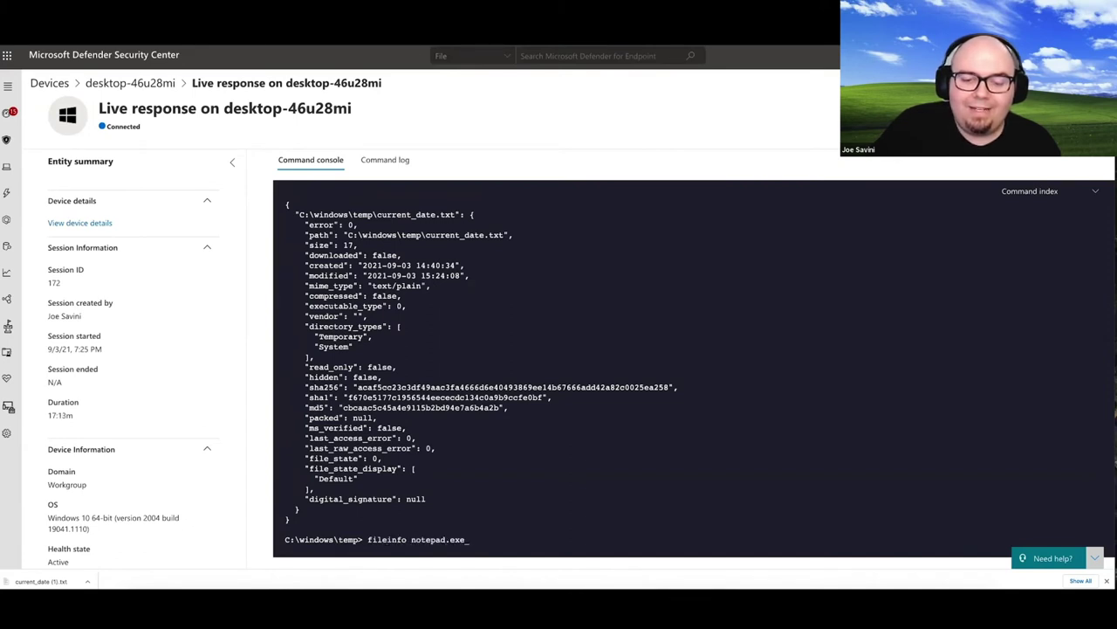
key(Return)
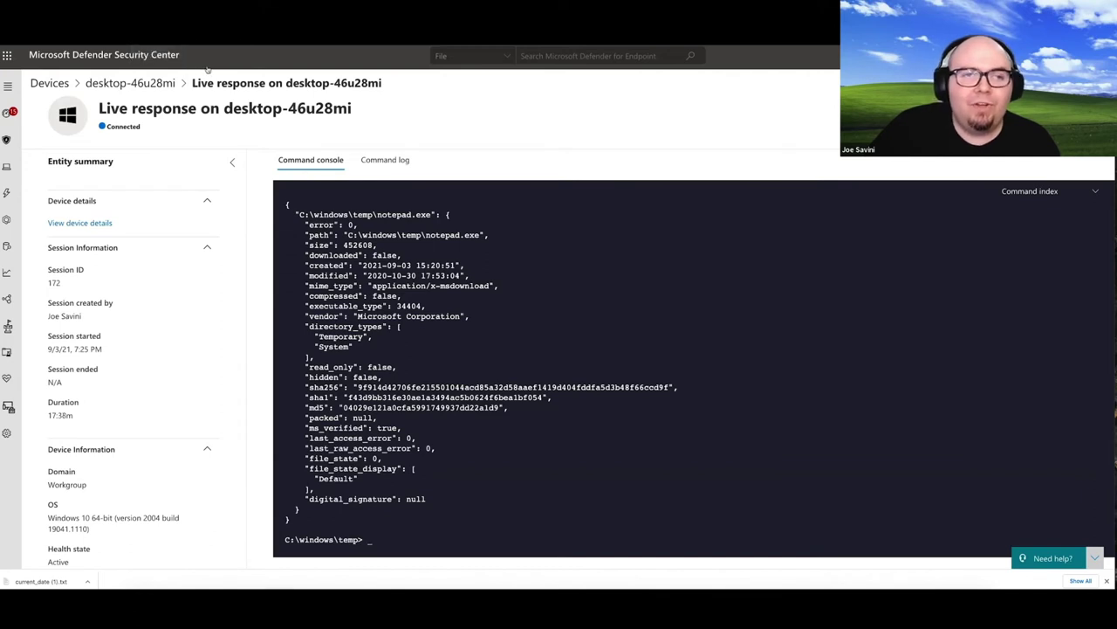
Return to desktop-46u28mi's page, show its Timeline, and open the event filter options.
click(130, 82)
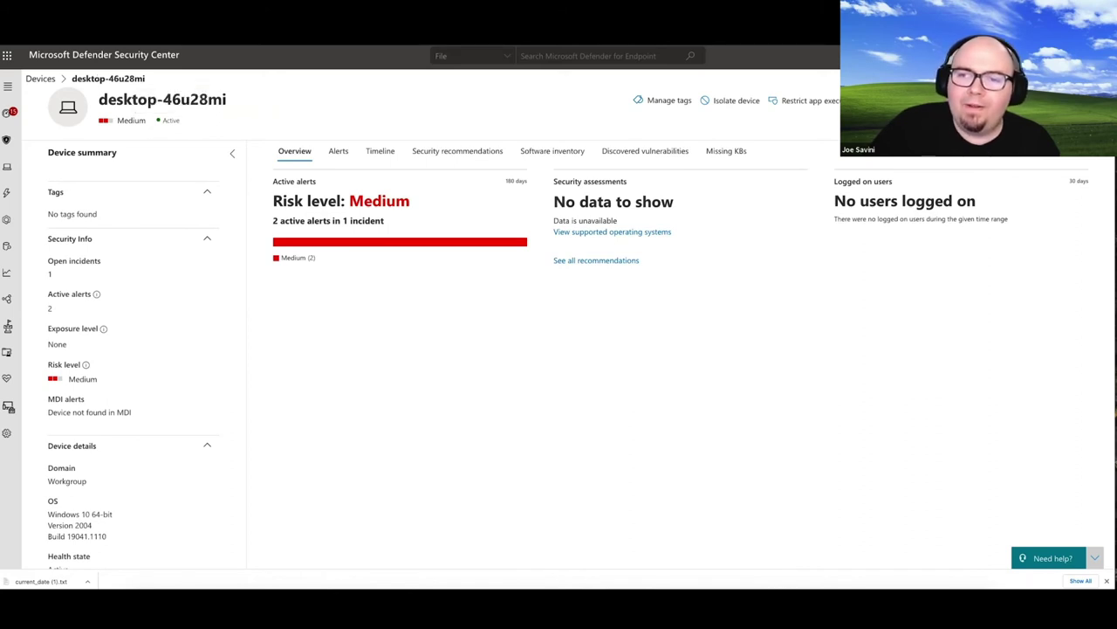
click(379, 152)
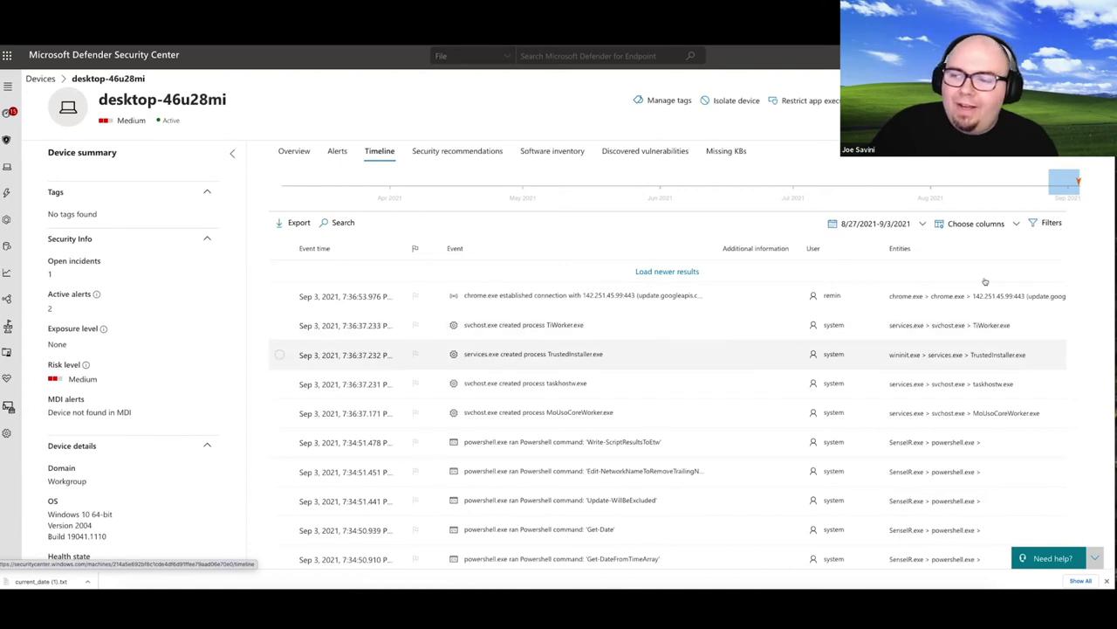
click(1047, 224)
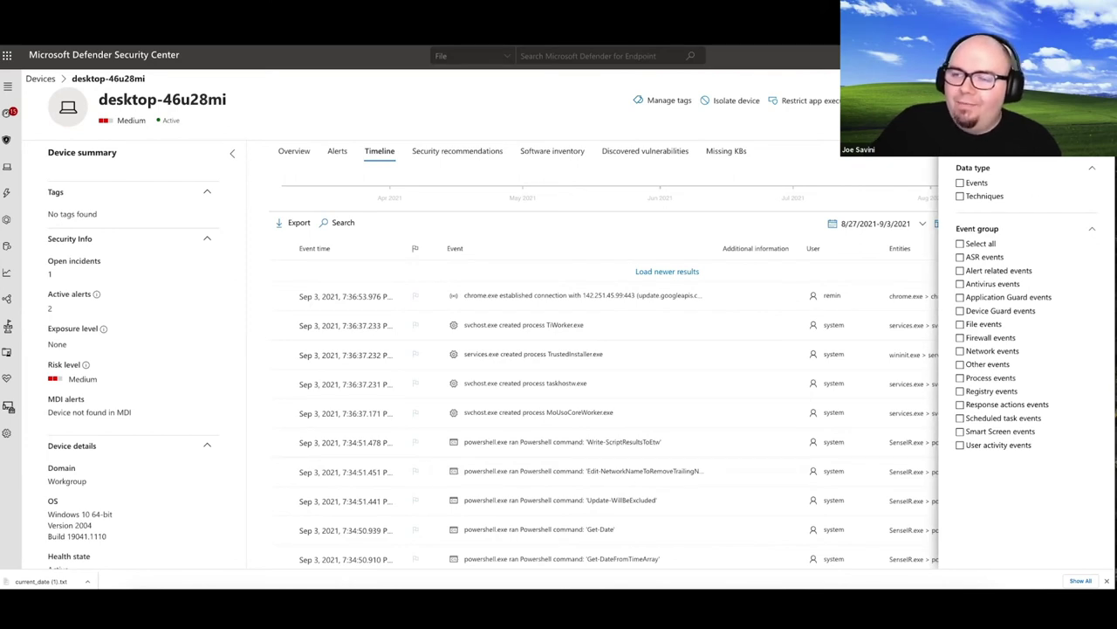
Close the filters so the timeline centers on the Suspicious Task Scheduler activity alert at 3:20:52 PM.
key(Escape)
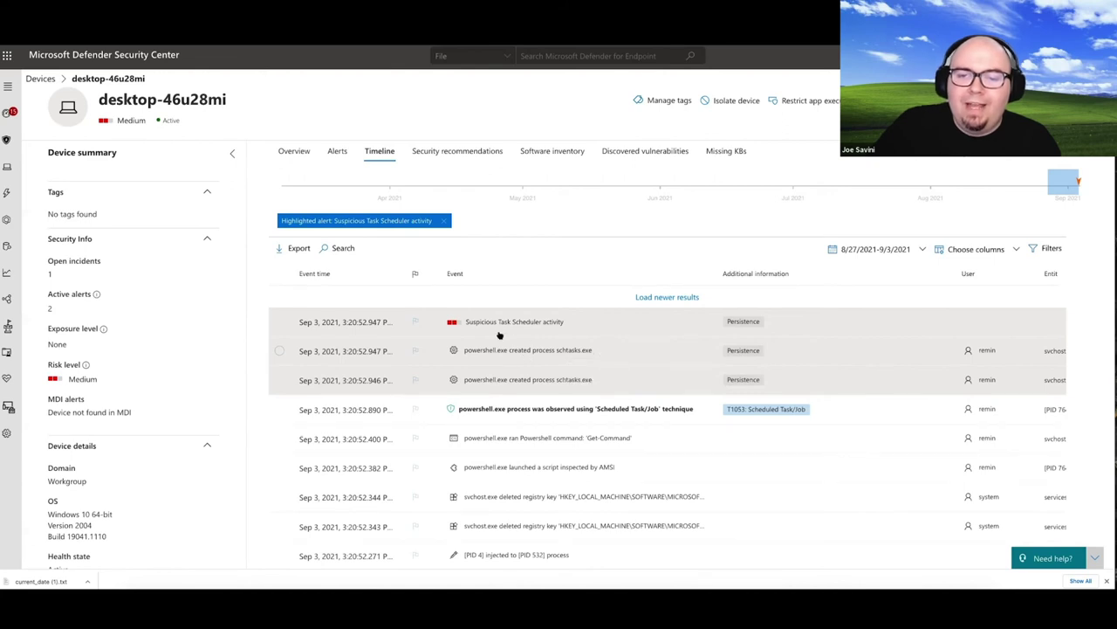
Open and review the Suspicious Task Scheduler activity alert pane.
click(585, 326)
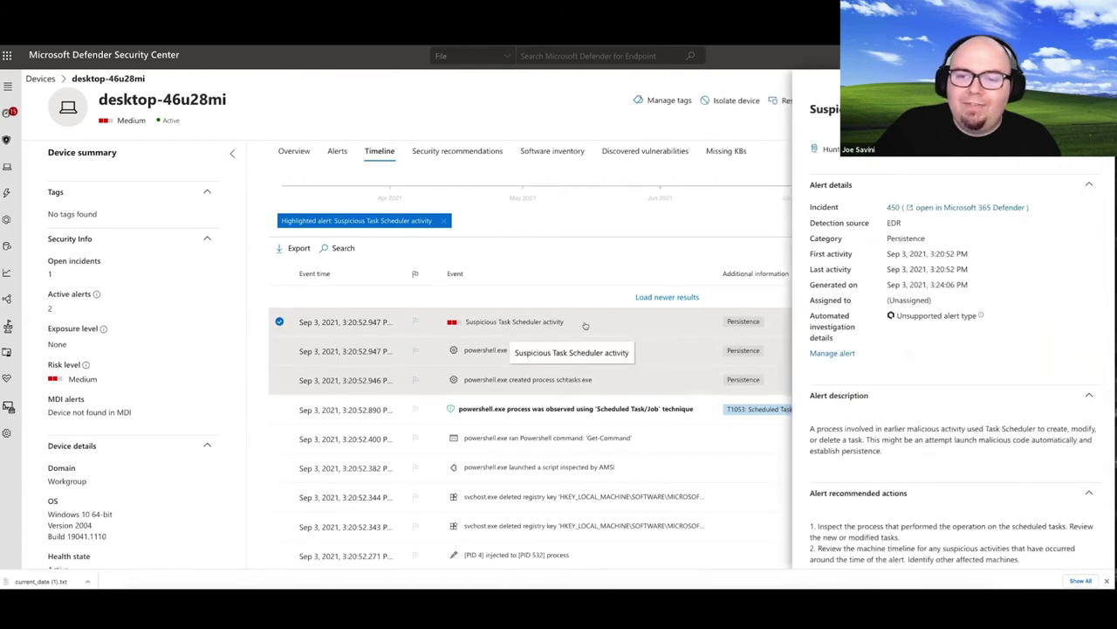
scroll(919, 322, down, 2)
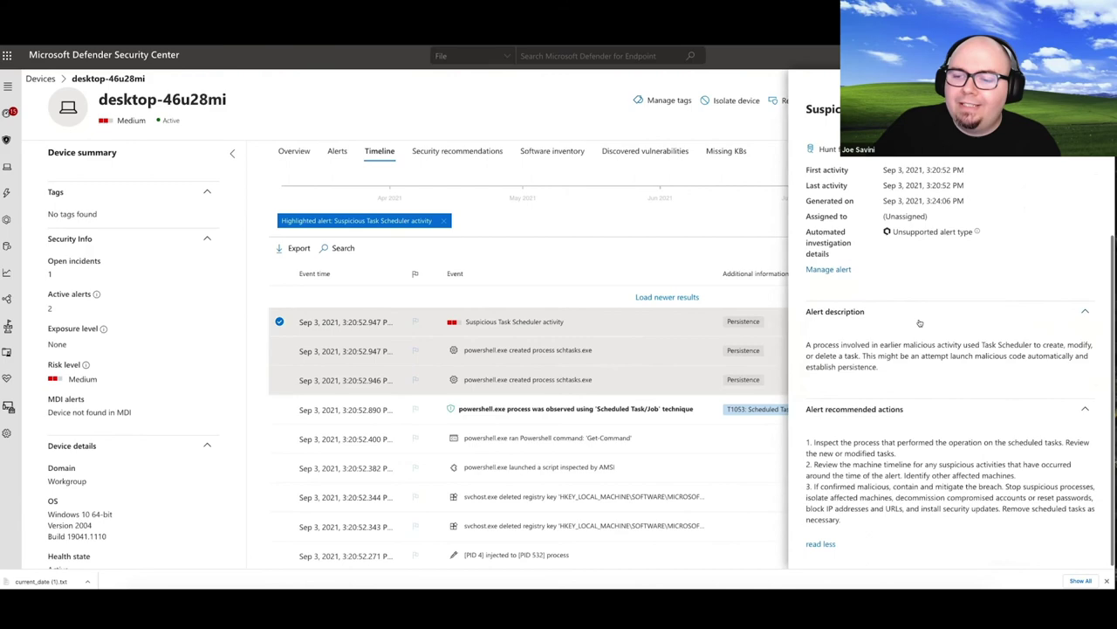
scroll(919, 322, up, 1)
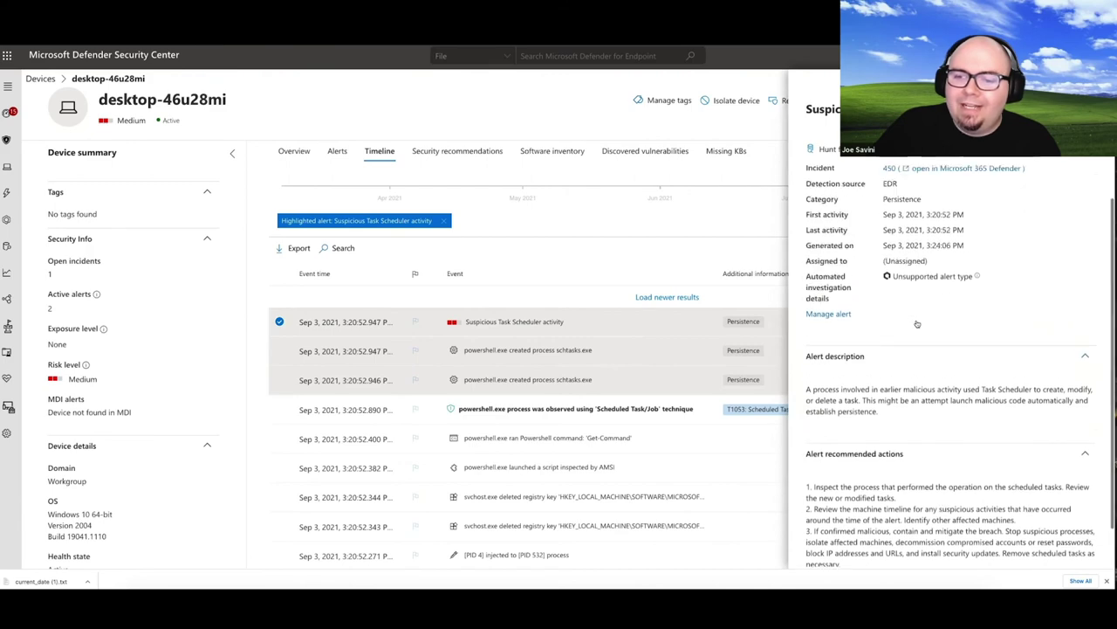
Inspect the powershell.exe-created-schtasks.exe event, including the CMDTestTask /SC MINUTE /MO 3 command.
click(621, 382)
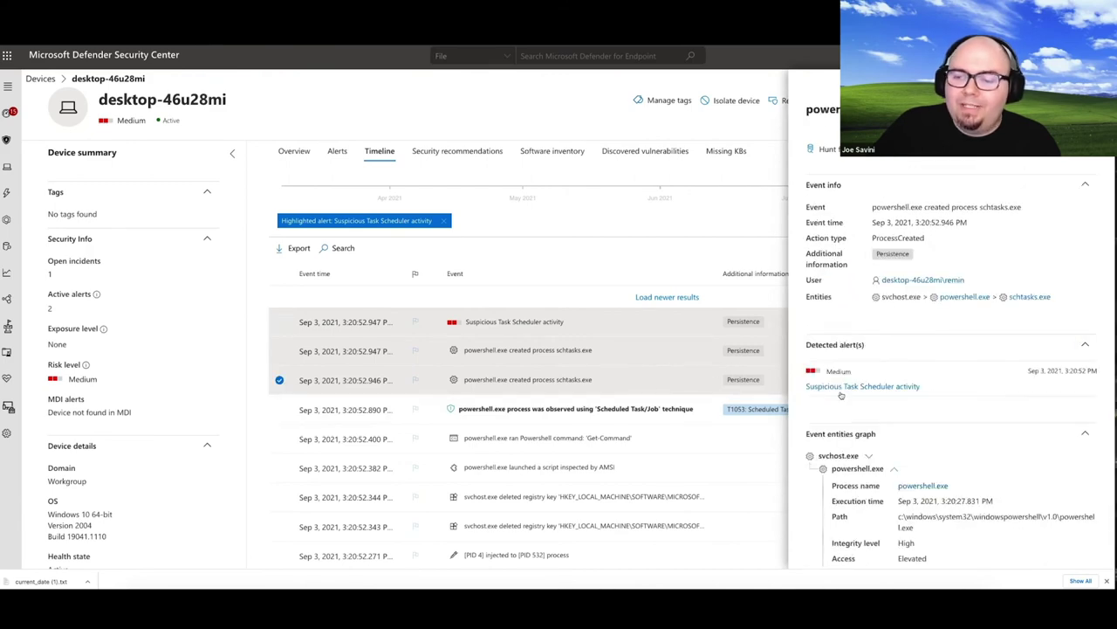
scroll(895, 395, down, 10)
scroll(896, 395, up, 10)
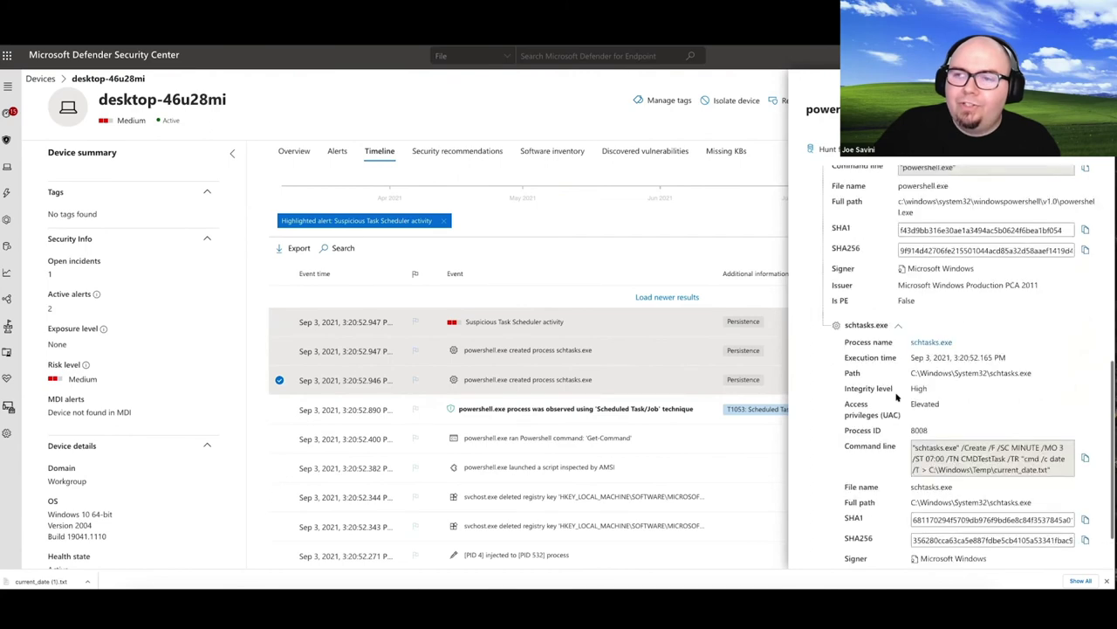